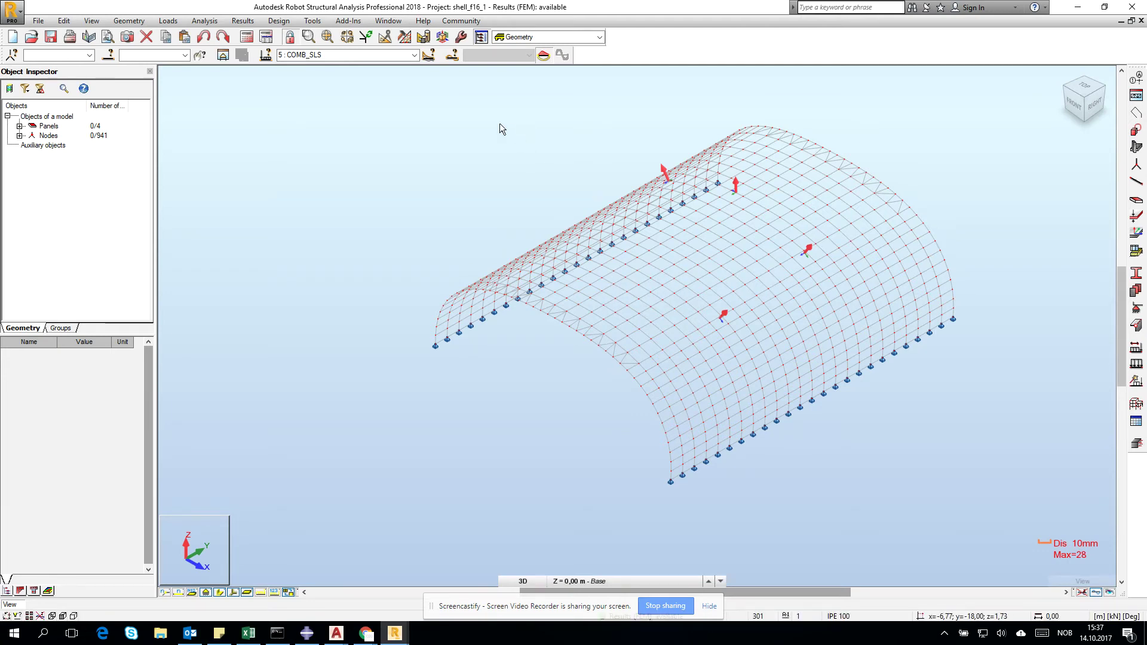
Change load case 6 to a Buckling analysis with 10 modes.
{"action": "left_click", "coordinate": [414, 56]}
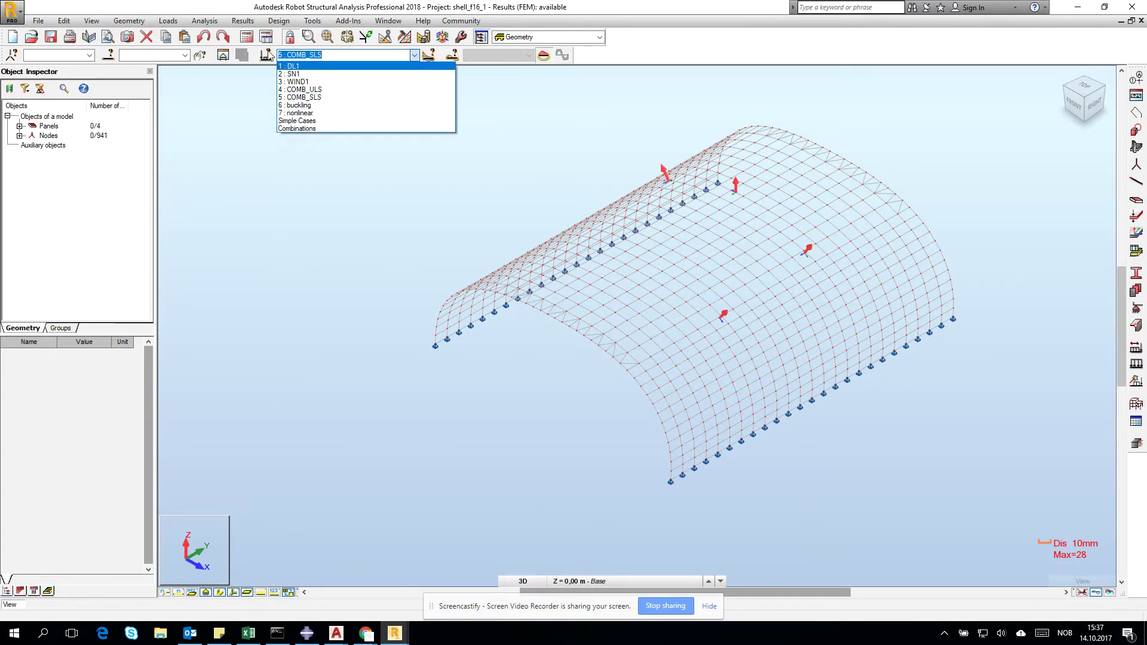
{"action": "left_click", "coordinate": [269, 55]}
{"action": "left_click", "coordinate": [266, 55]}
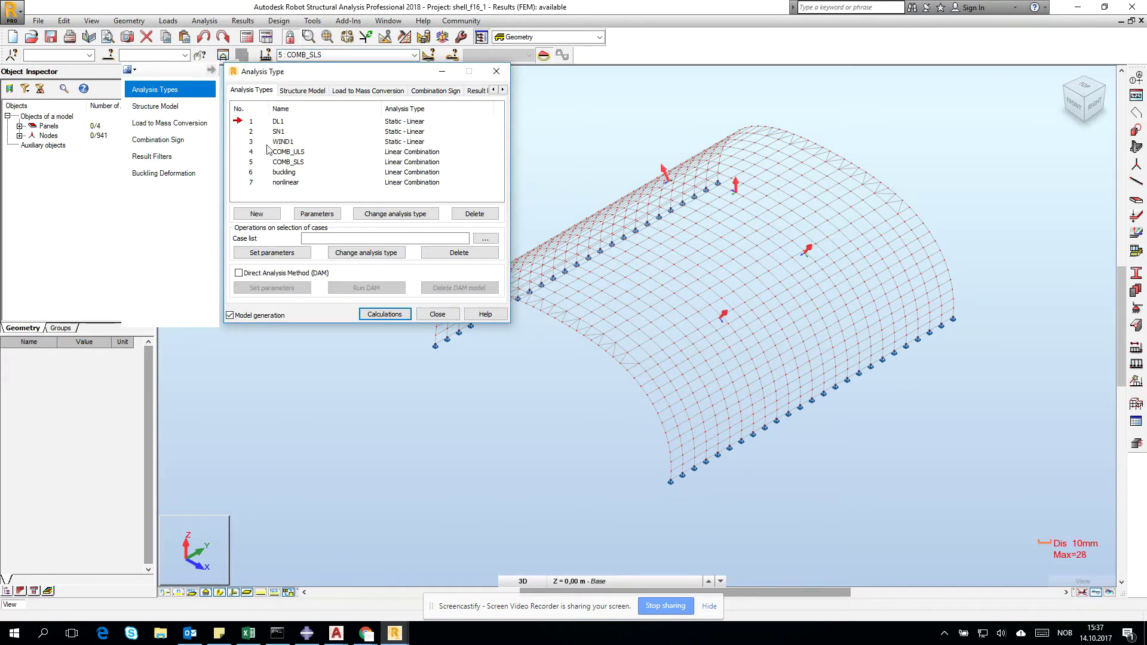
{"action": "left_click", "coordinate": [254, 173]}
{"action": "left_click", "coordinate": [404, 213]}
{"action": "left_click", "coordinate": [275, 181]}
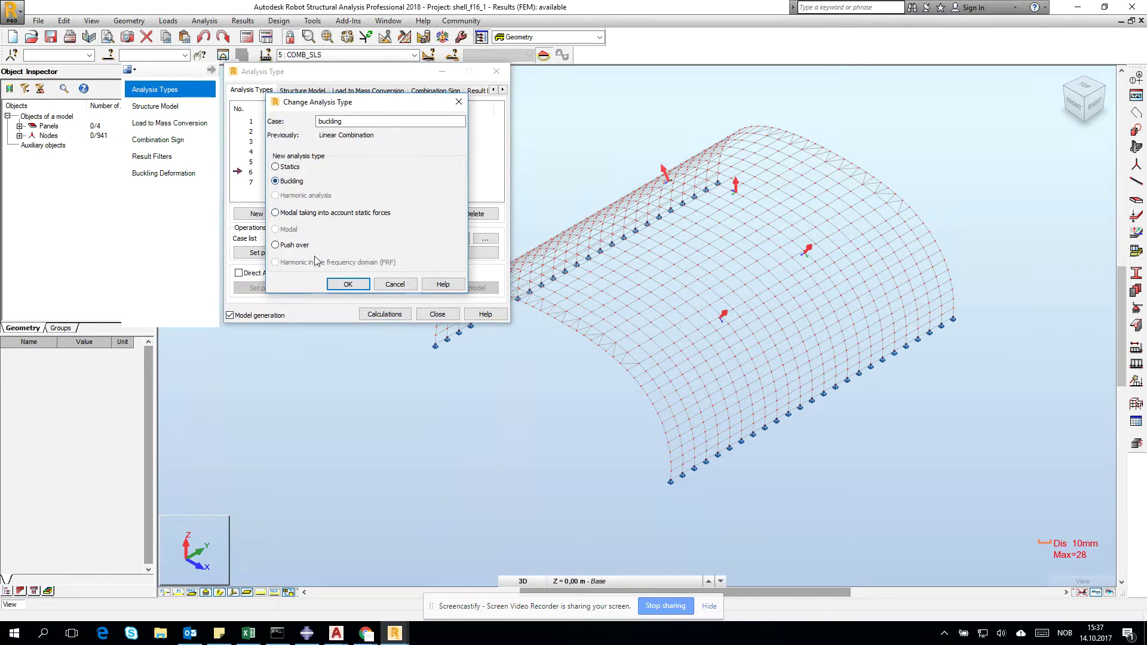
{"action": "left_click", "coordinate": [347, 289]}
{"action": "left_click", "coordinate": [616, 351]}
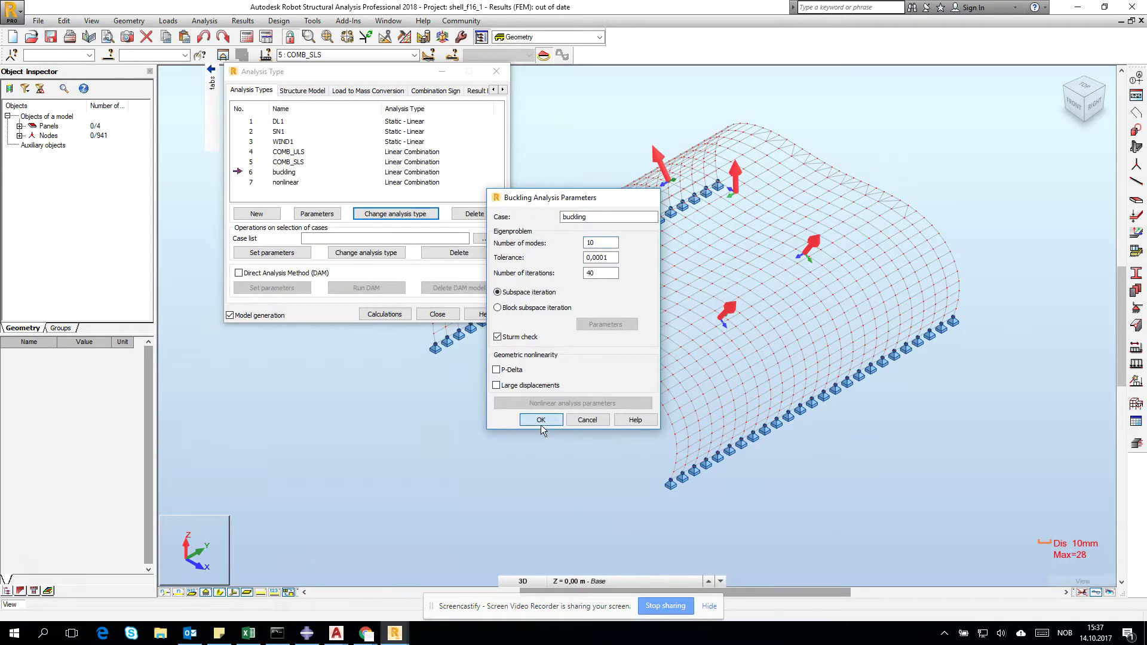
{"action": "left_click", "coordinate": [540, 420]}
Set case 7 nonlinear parameters to use P-Delta and large displacements.
{"action": "left_click", "coordinate": [294, 184]}
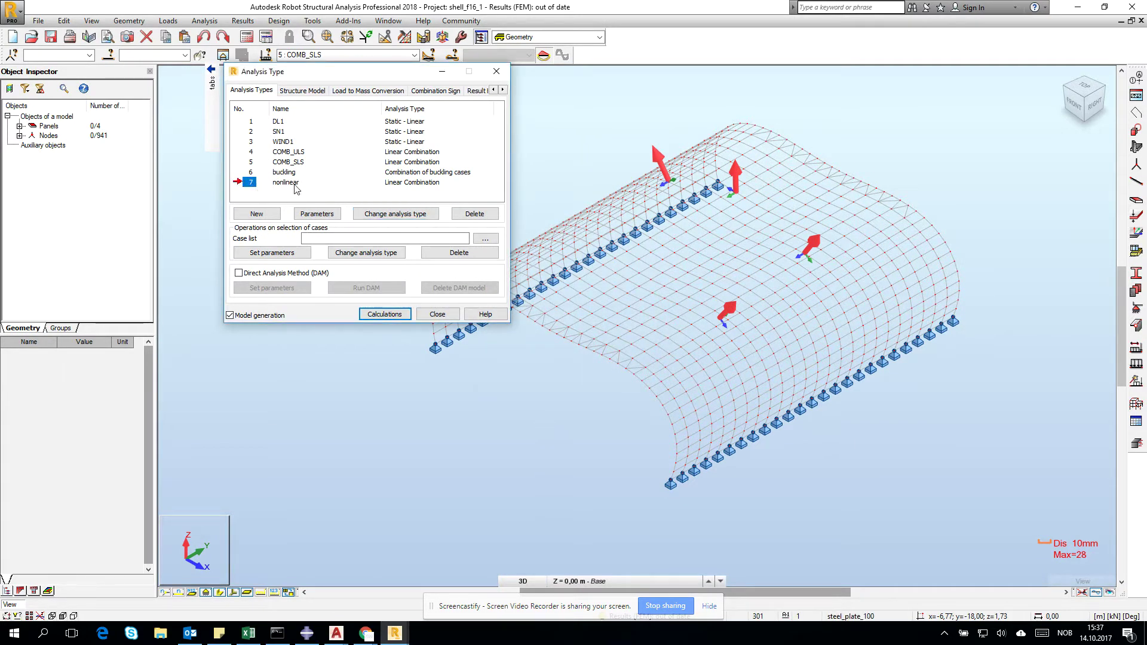
{"action": "left_click", "coordinate": [317, 214]}
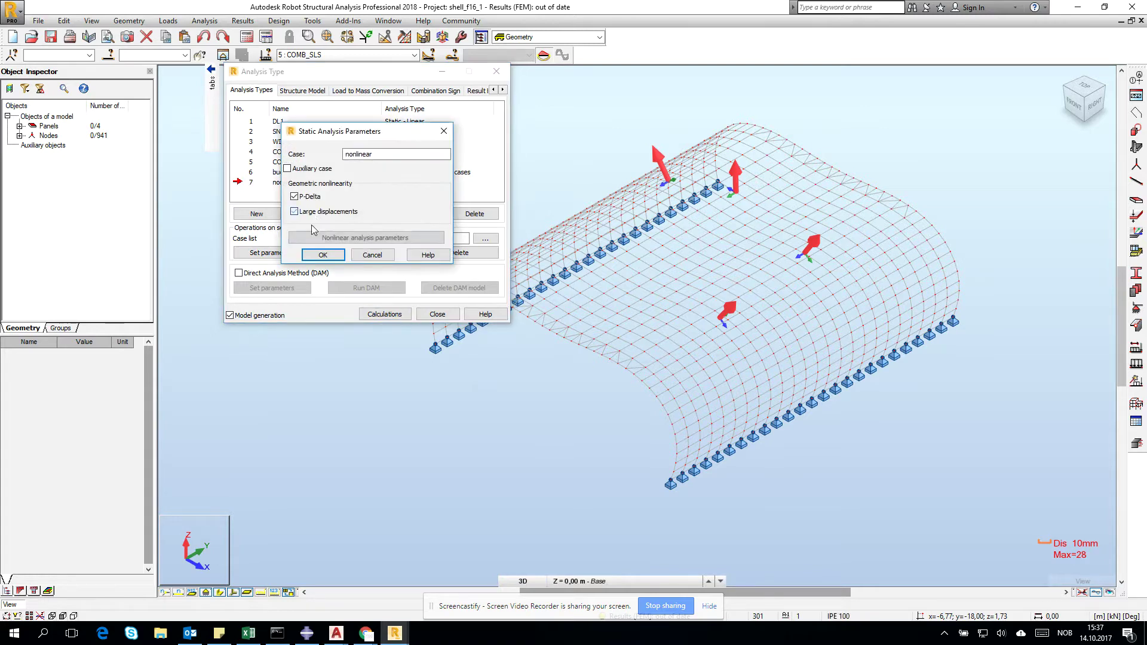
{"action": "left_click", "coordinate": [323, 254]}
Run the calculation and close the Analysis Type dialog once it finishes.
{"action": "left_click", "coordinate": [385, 314]}
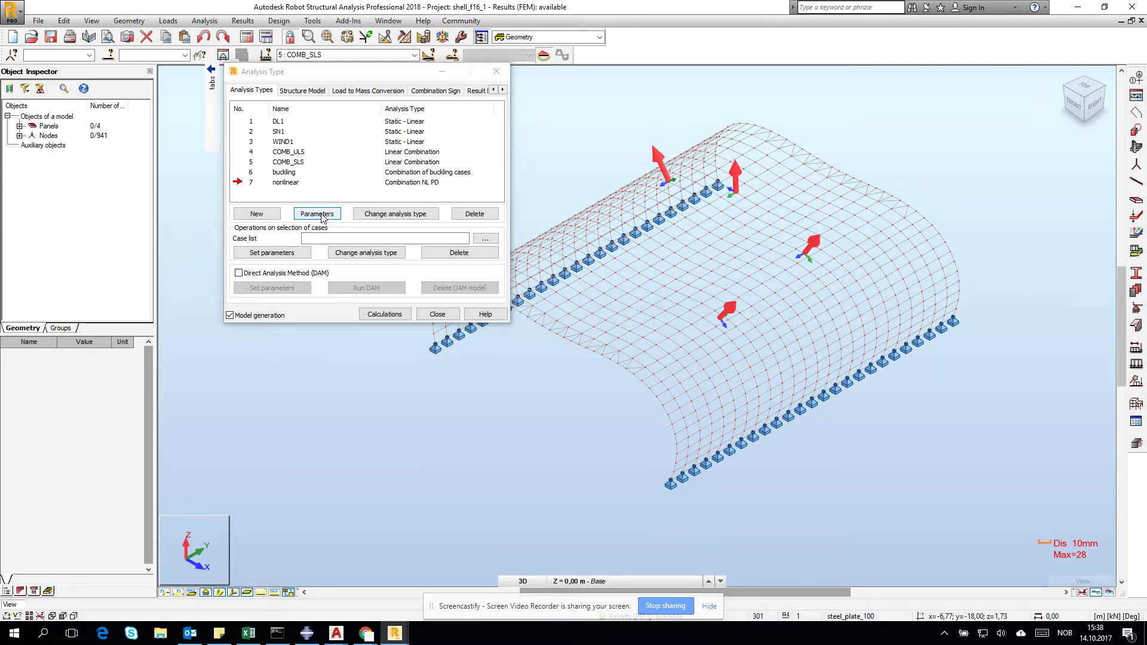
{"action": "left_click", "coordinate": [436, 315]}
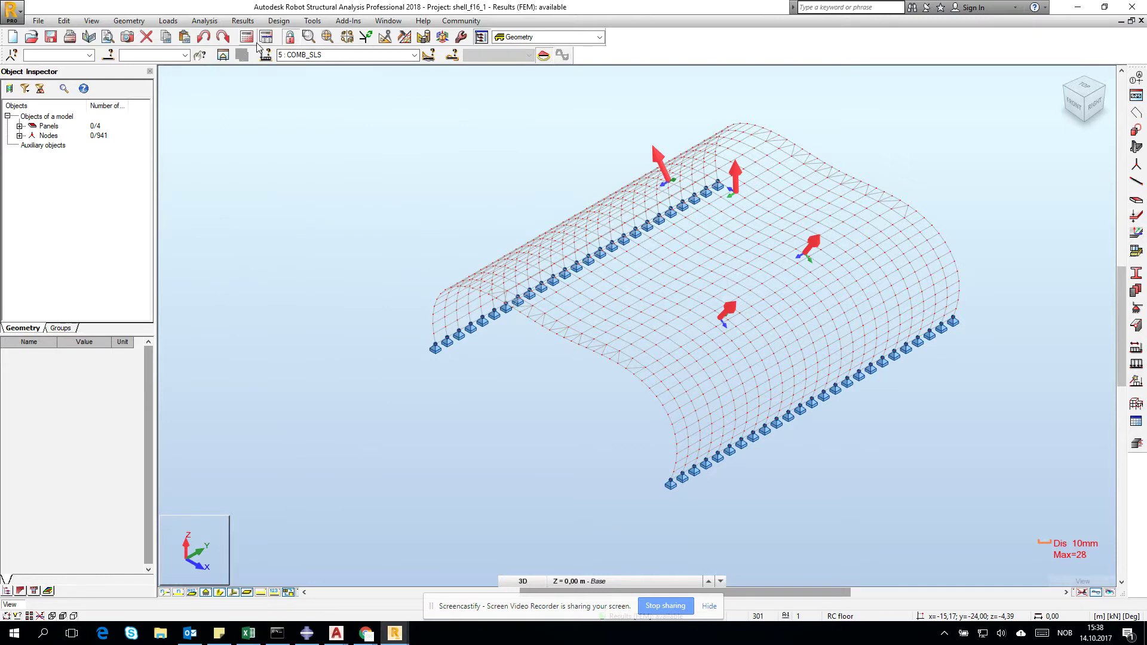
Open the panel result Maps and close the Case component window.
{"action": "left_click", "coordinate": [250, 22]}
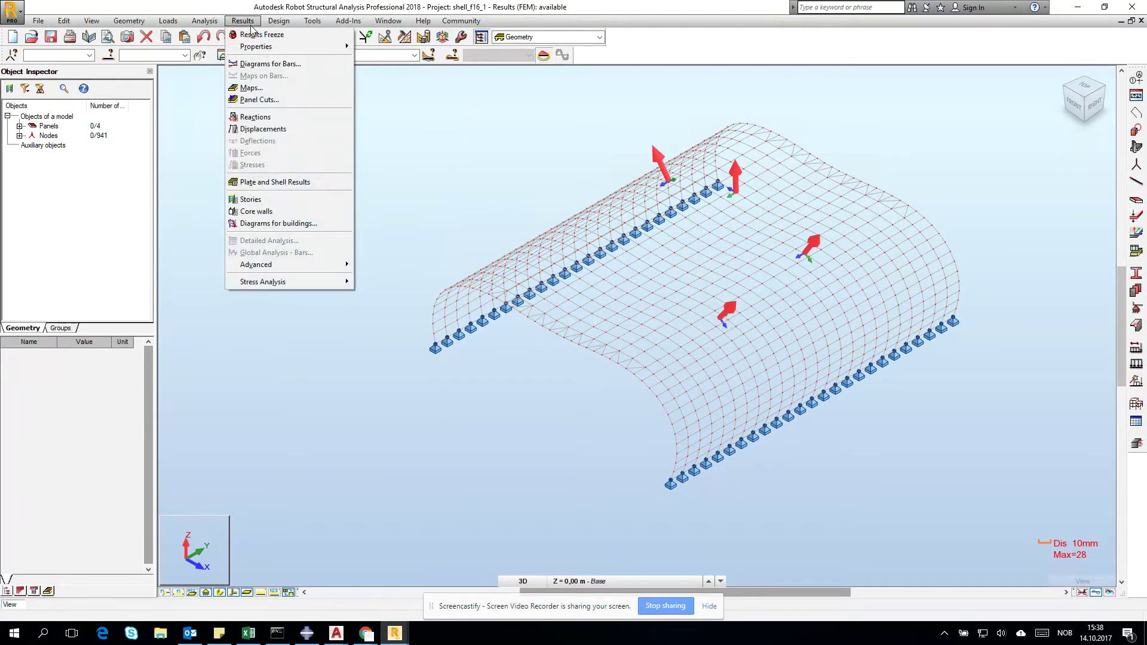
{"action": "left_click", "coordinate": [258, 92]}
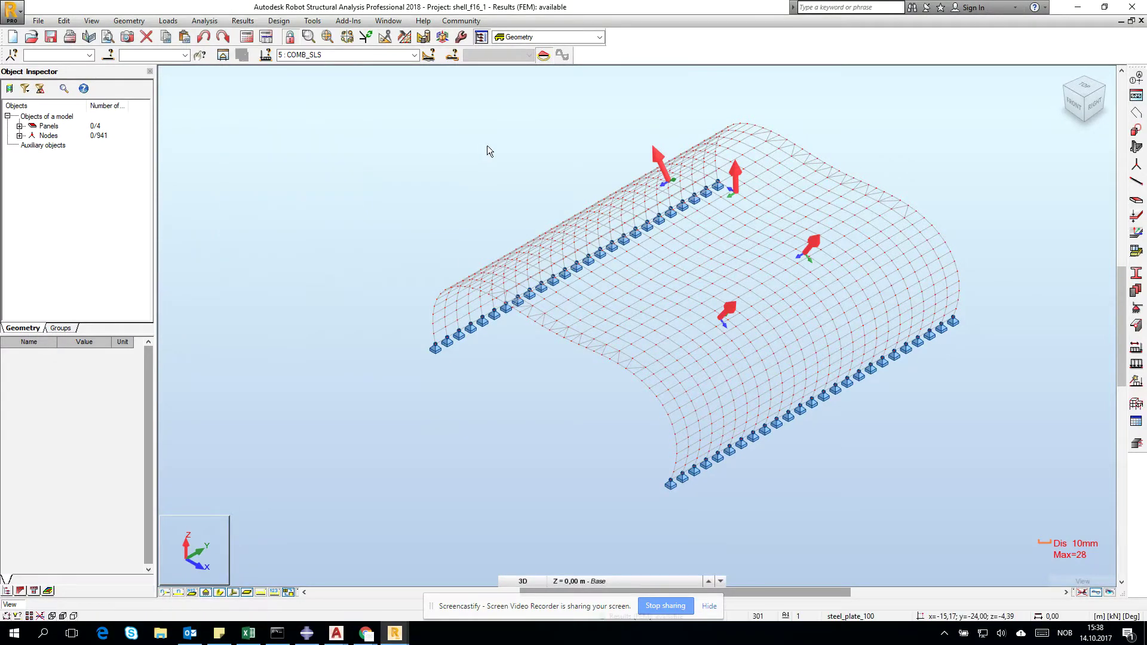
{"action": "left_click", "coordinate": [414, 55]}
{"action": "left_click", "coordinate": [414, 55]}
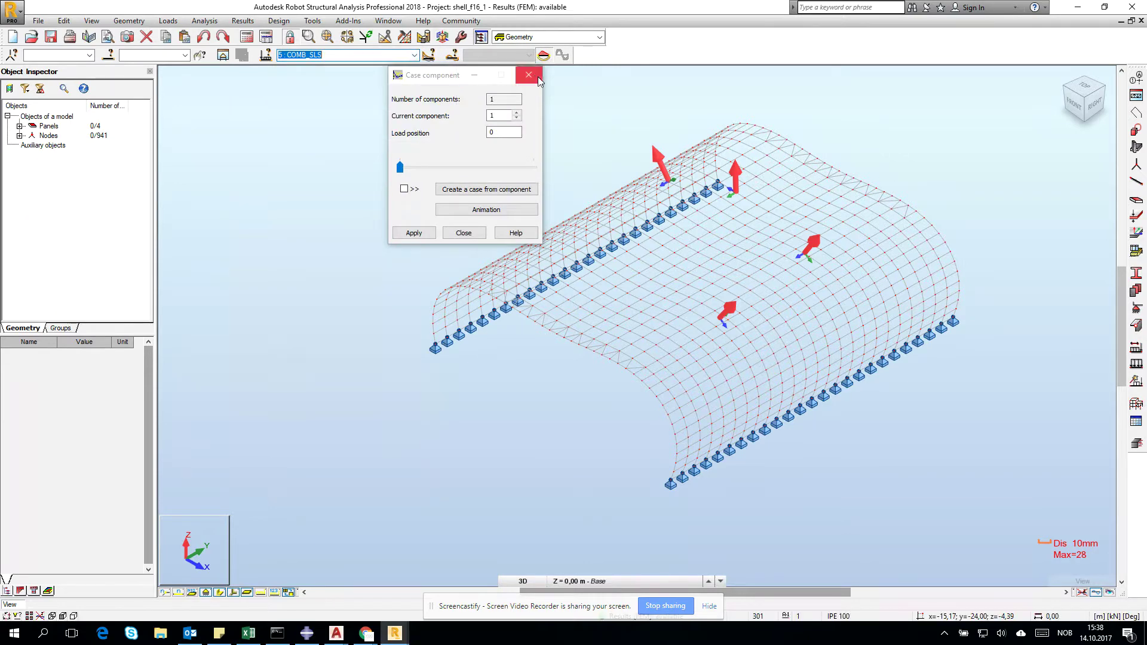
Compare deformed shapes of case 7 nonlinear (Max 42) and 4 COMB_ULS (Max 39), ending on nonlinear.
{"action": "left_click", "coordinate": [414, 55]}
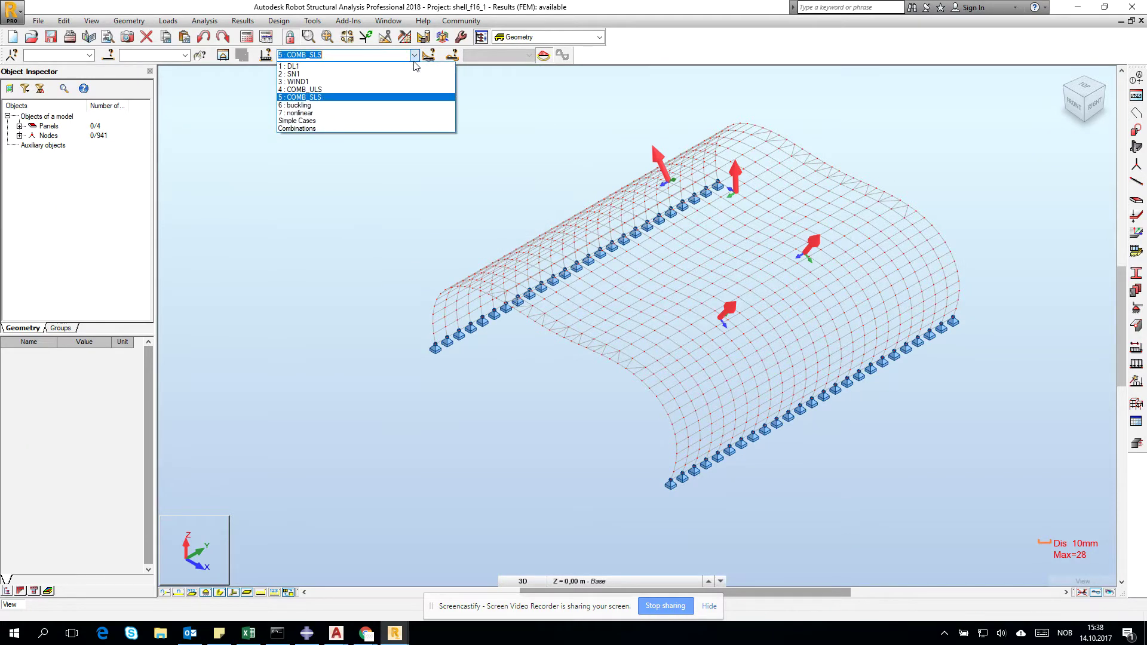
{"action": "left_click", "coordinate": [400, 112]}
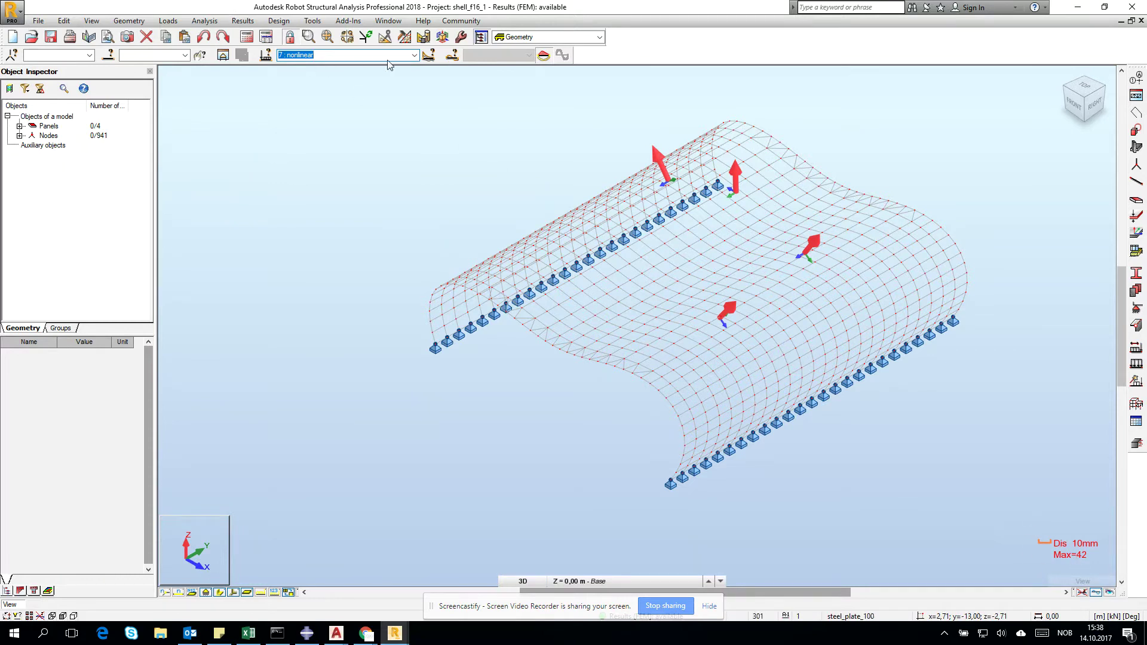
{"action": "left_click", "coordinate": [414, 55]}
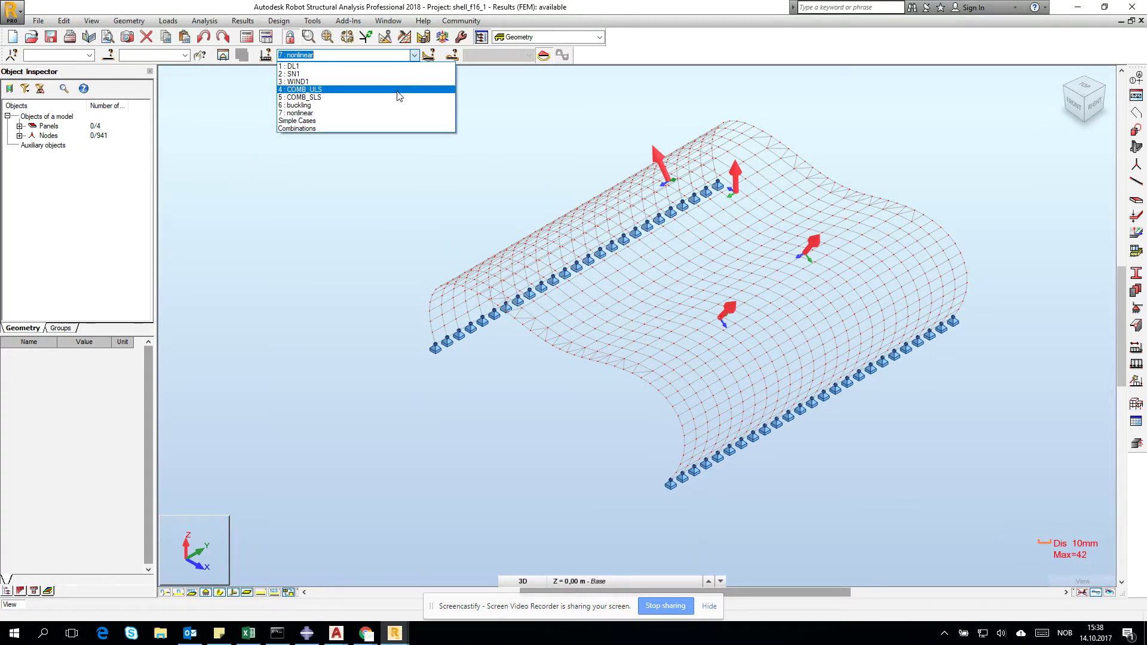
{"action": "left_click", "coordinate": [398, 91]}
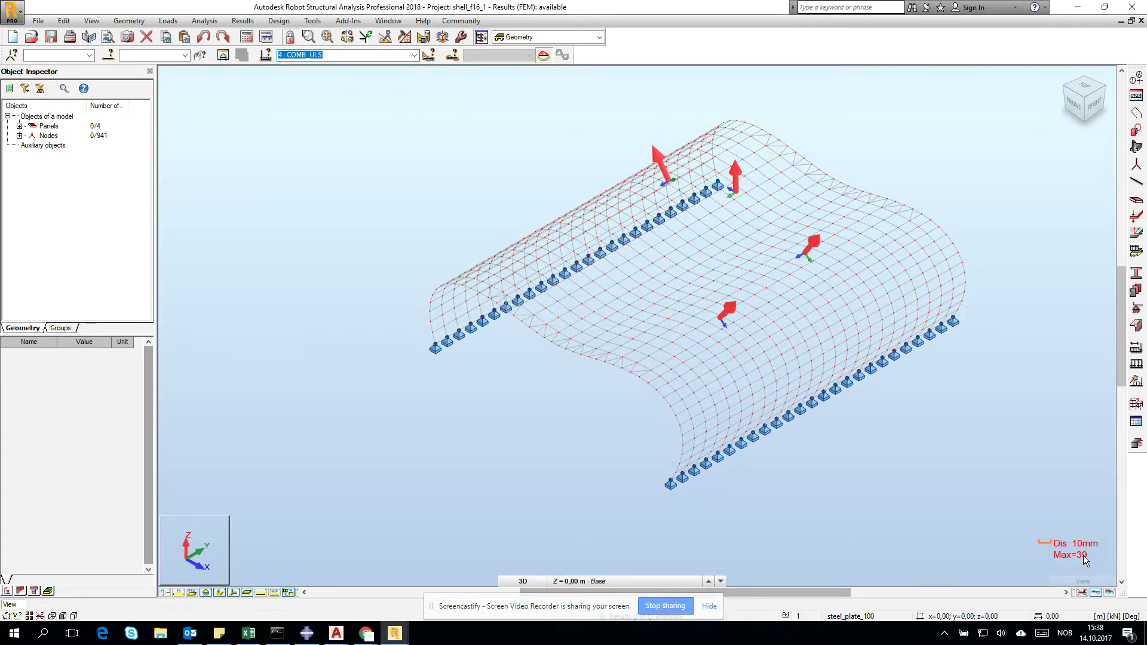
{"action": "left_click", "coordinate": [414, 55]}
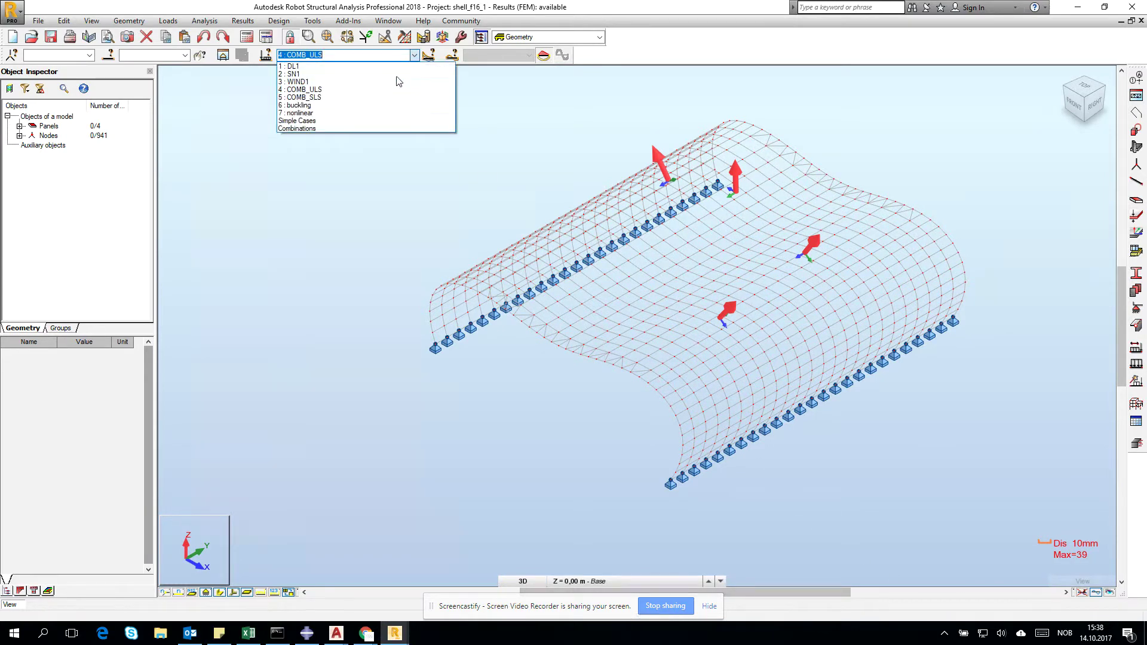
{"action": "left_click", "coordinate": [389, 113]}
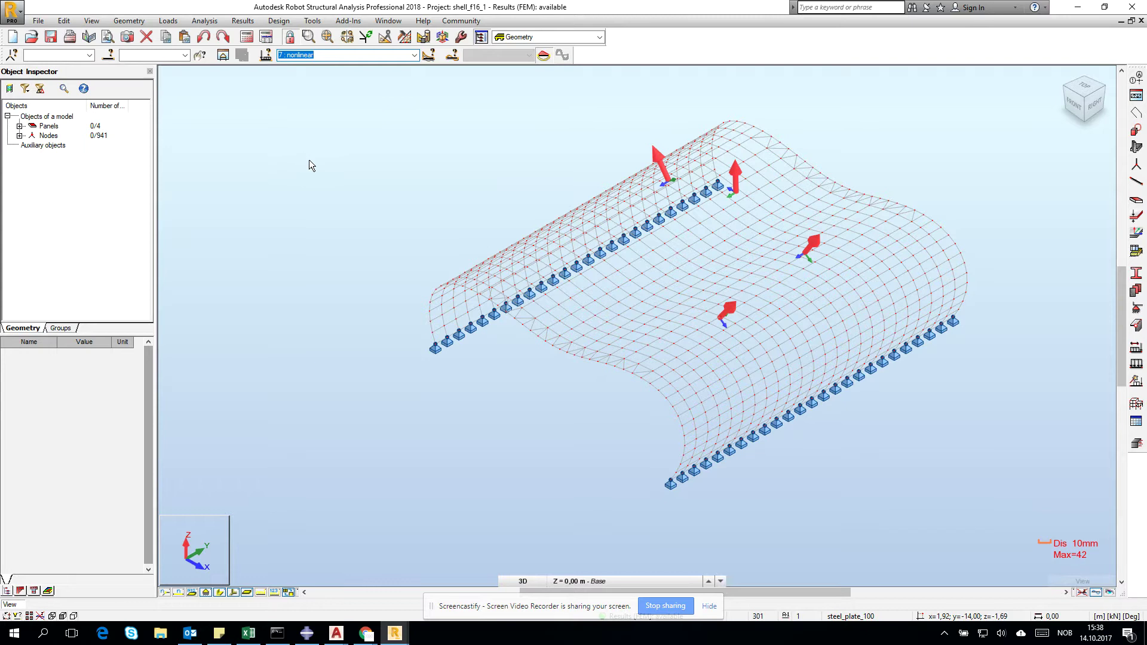
List panels 15, 17, 16 and 14 in the Object Inspector, inspect panel 16, then open the Cases list.
{"action": "left_click", "coordinate": [20, 126]}
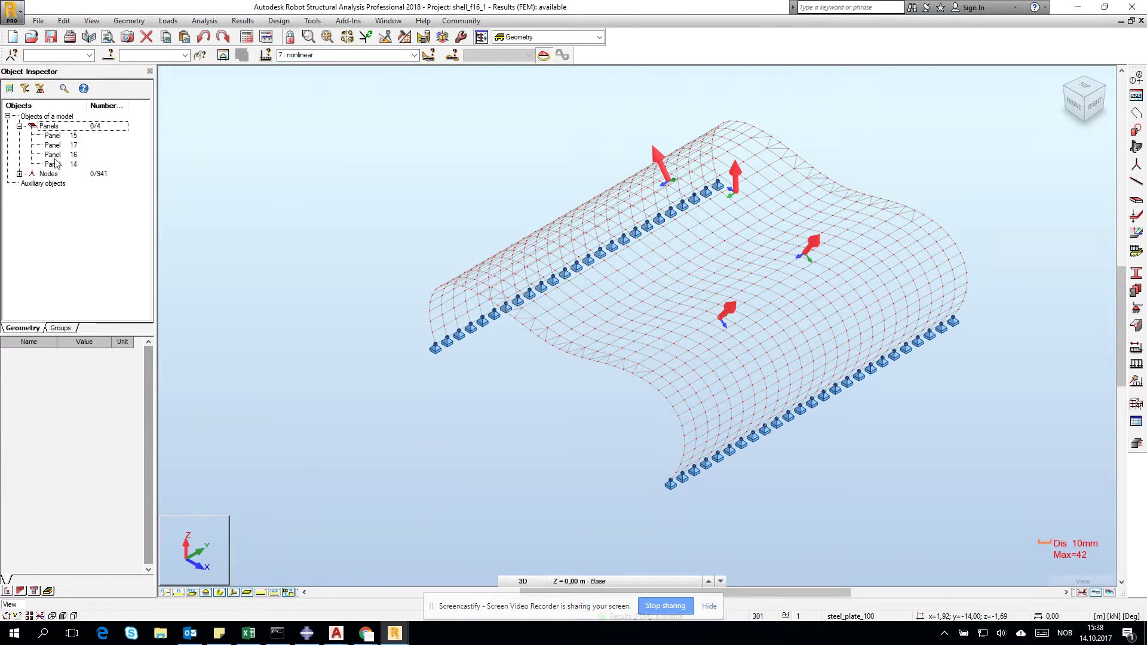
{"action": "left_click", "coordinate": [58, 156]}
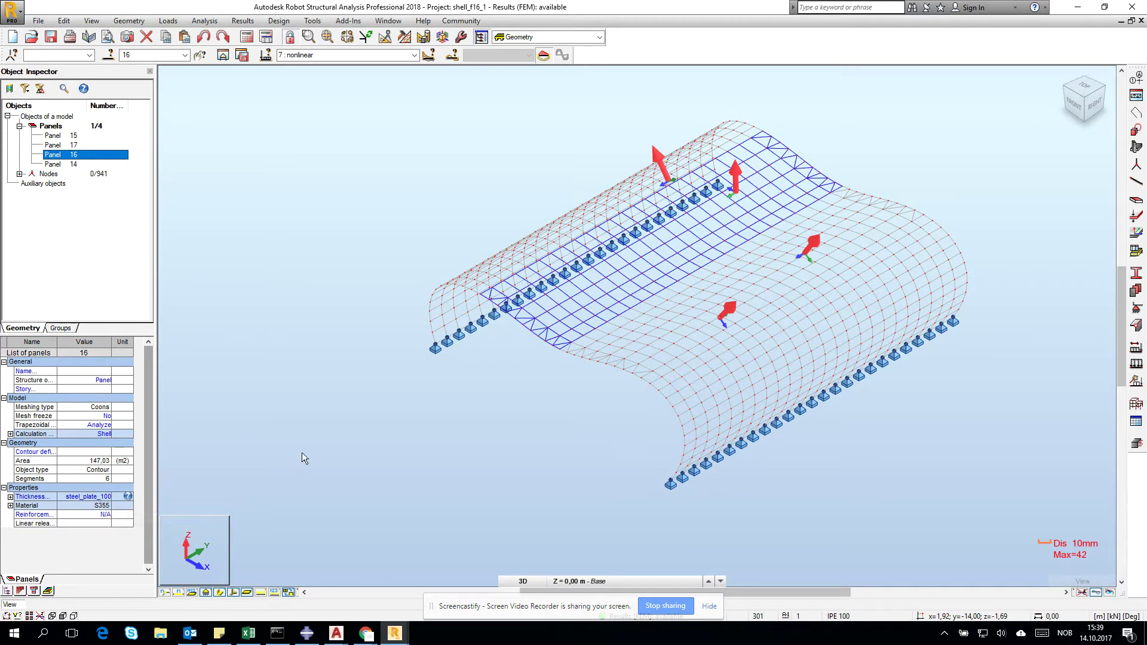
{"action": "left_click", "coordinate": [553, 400]}
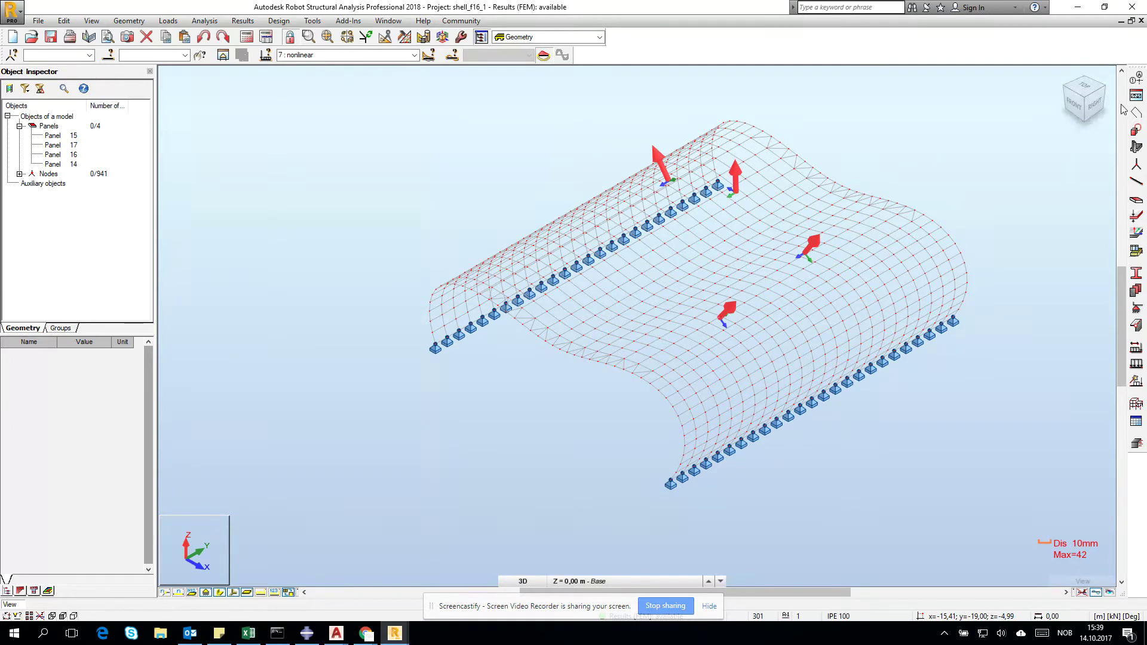
{"action": "left_click", "coordinate": [413, 56]}
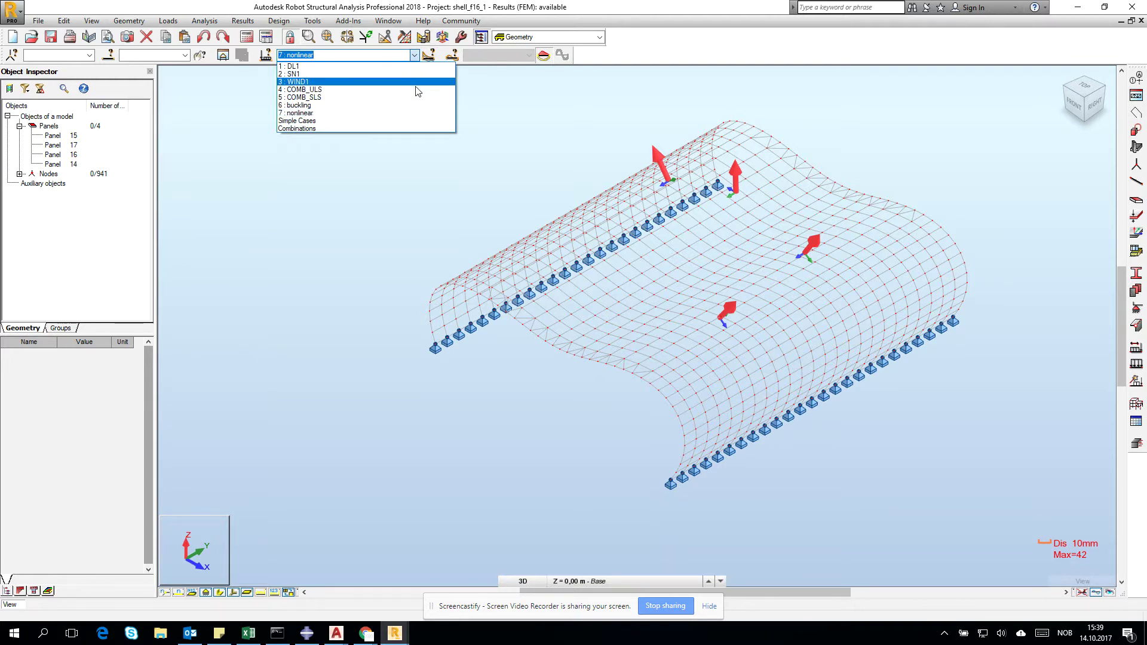
Display case 6 buckling and open its Critical Loads table of ten mode coefficients.
{"action": "left_click", "coordinate": [417, 110]}
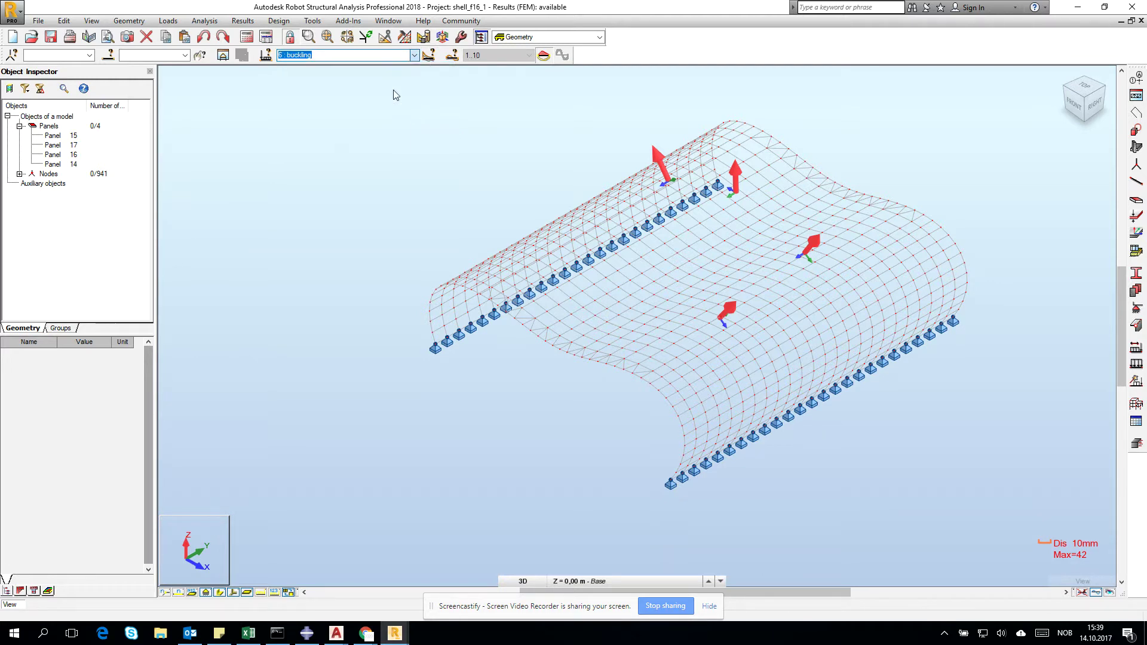
{"action": "left_click", "coordinate": [243, 21]}
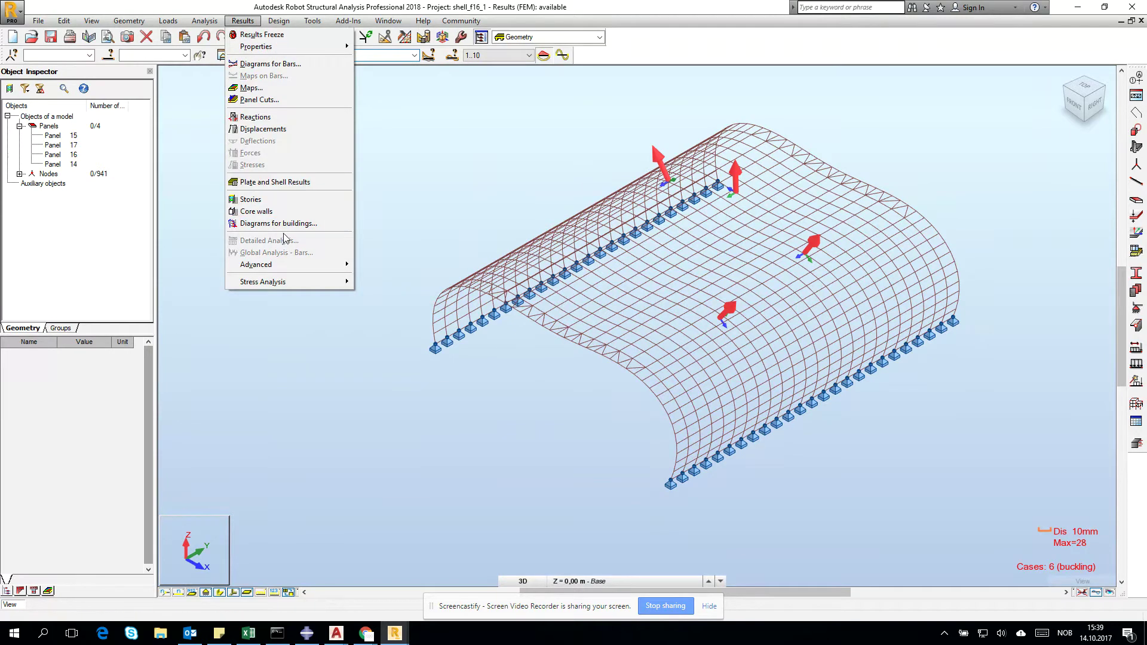
{"action": "left_click", "coordinate": [501, 106]}
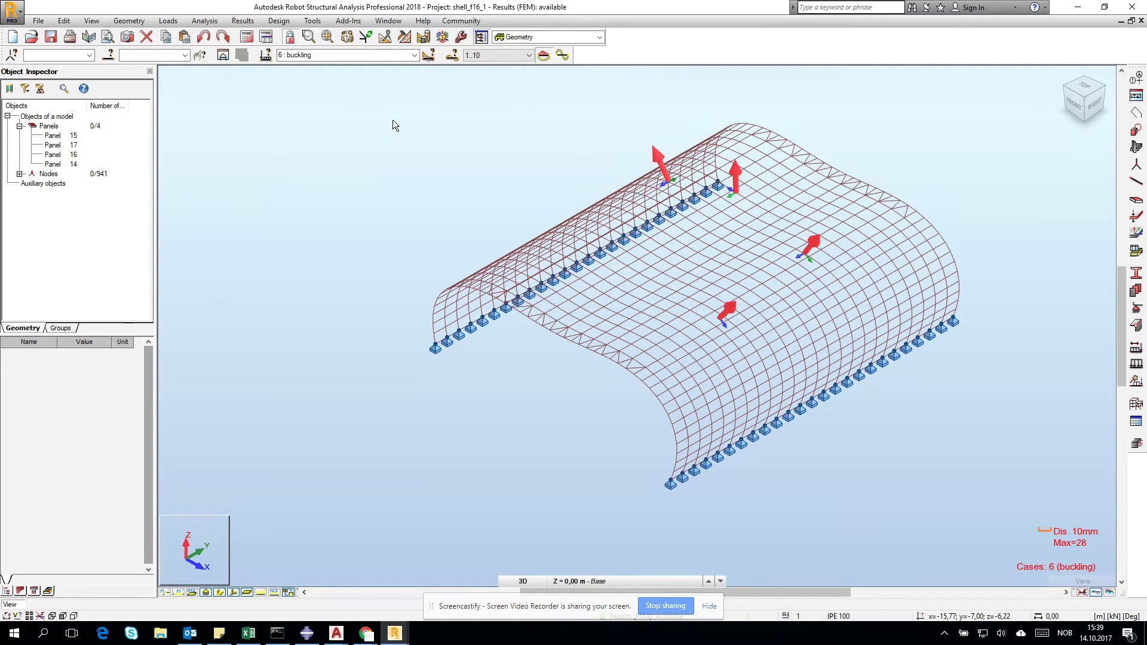
{"action": "left_click", "coordinate": [243, 20]}
{"action": "mouse_move", "coordinate": [284, 266]}
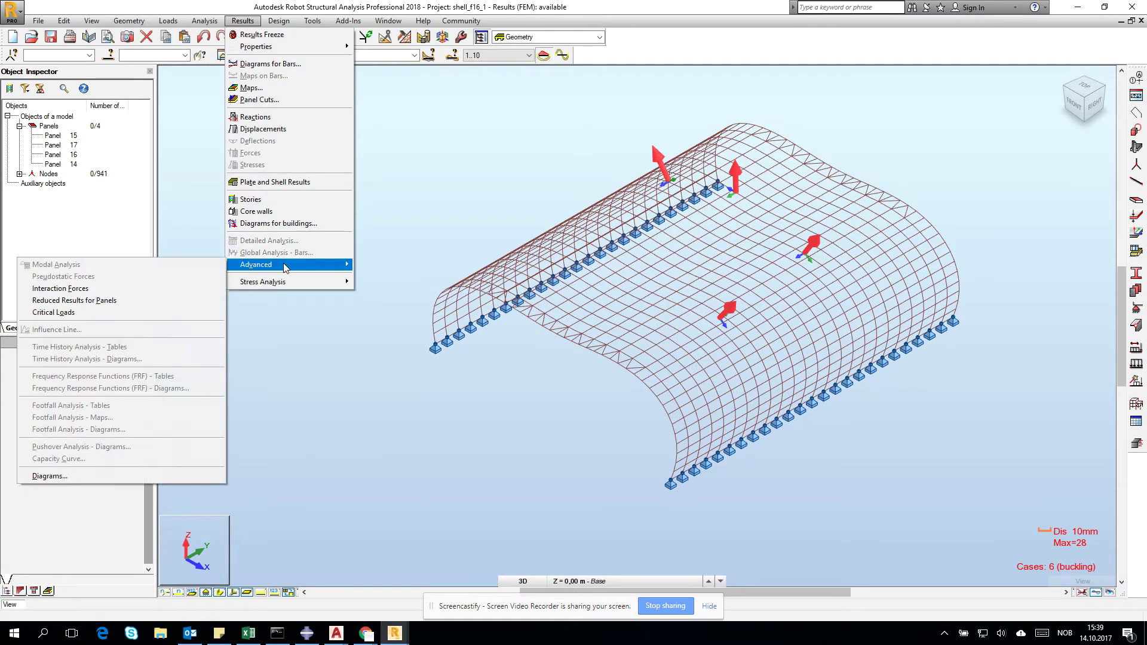
{"action": "left_click", "coordinate": [173, 306]}
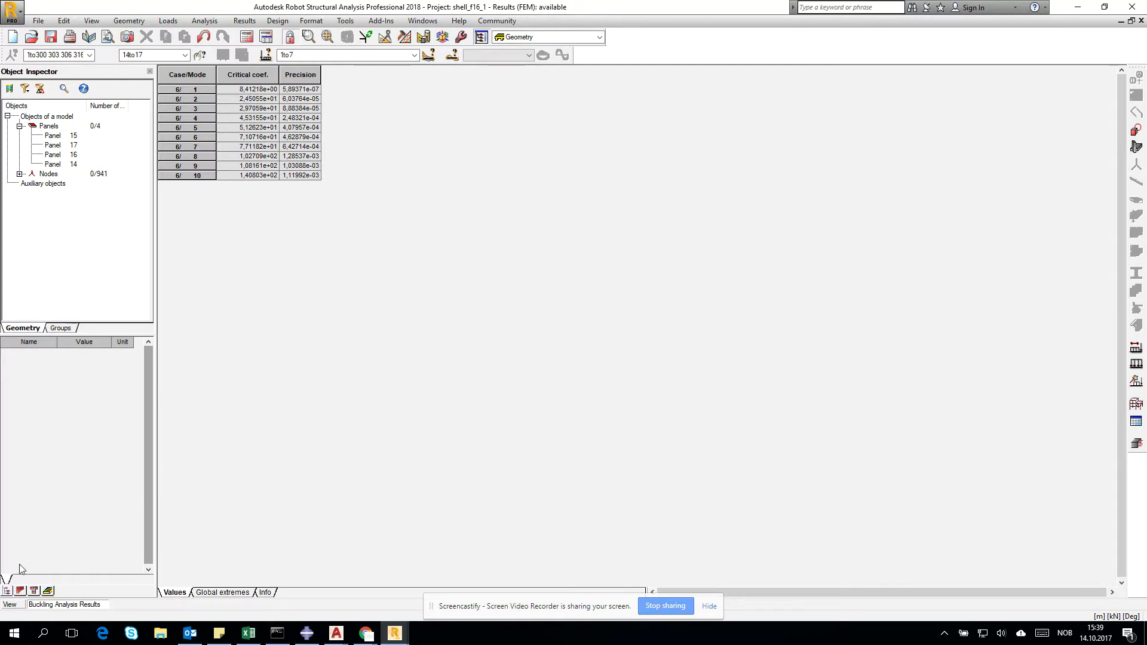
Return to the 3D view, zoom out to the whole shell, and open the panel Maps dialog.
{"action": "left_click", "coordinate": [15, 607]}
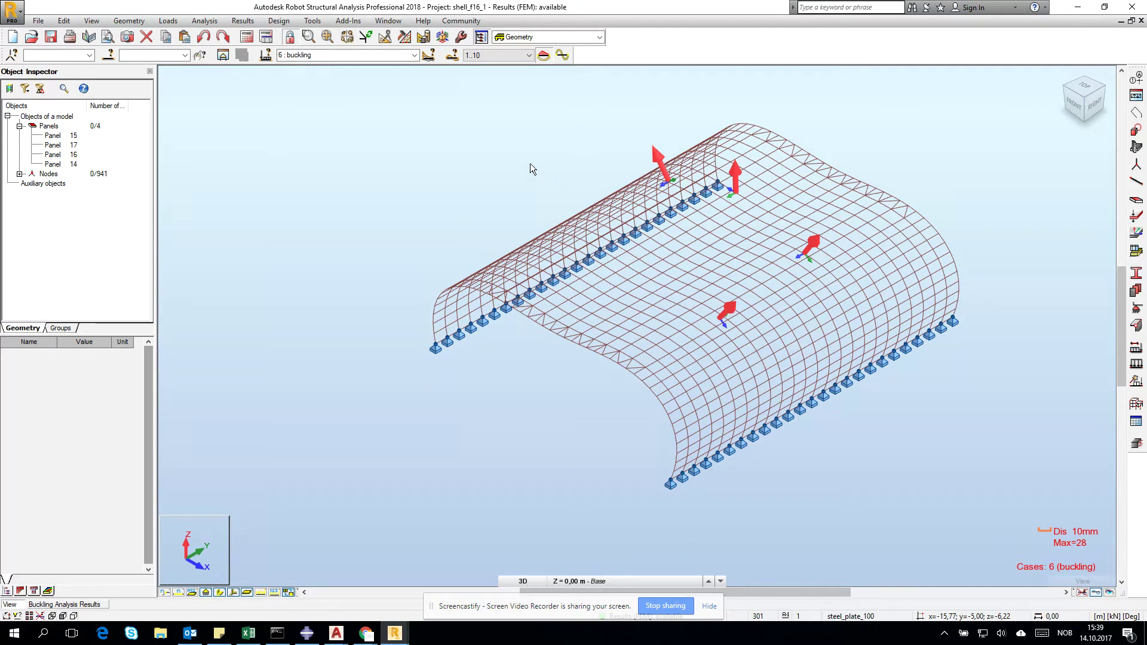
{"action": "scroll", "coordinate": [489, 91], "scroll_direction": "down", "scroll_amount": 1}
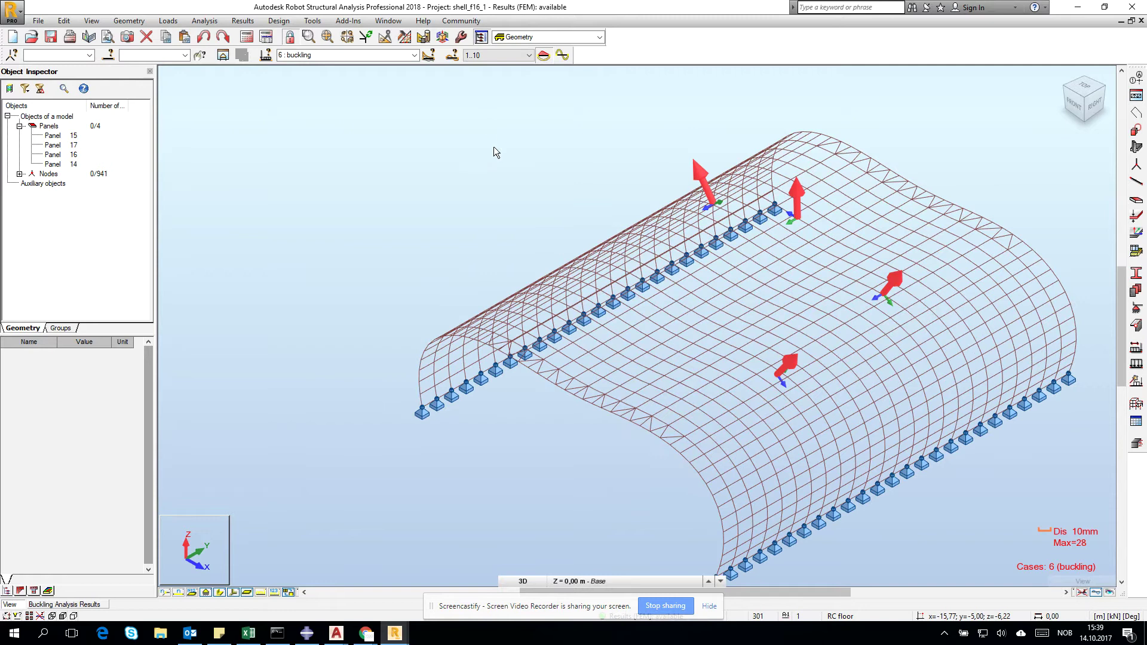
{"action": "scroll", "coordinate": [501, 161], "scroll_direction": "down", "scroll_amount": 1}
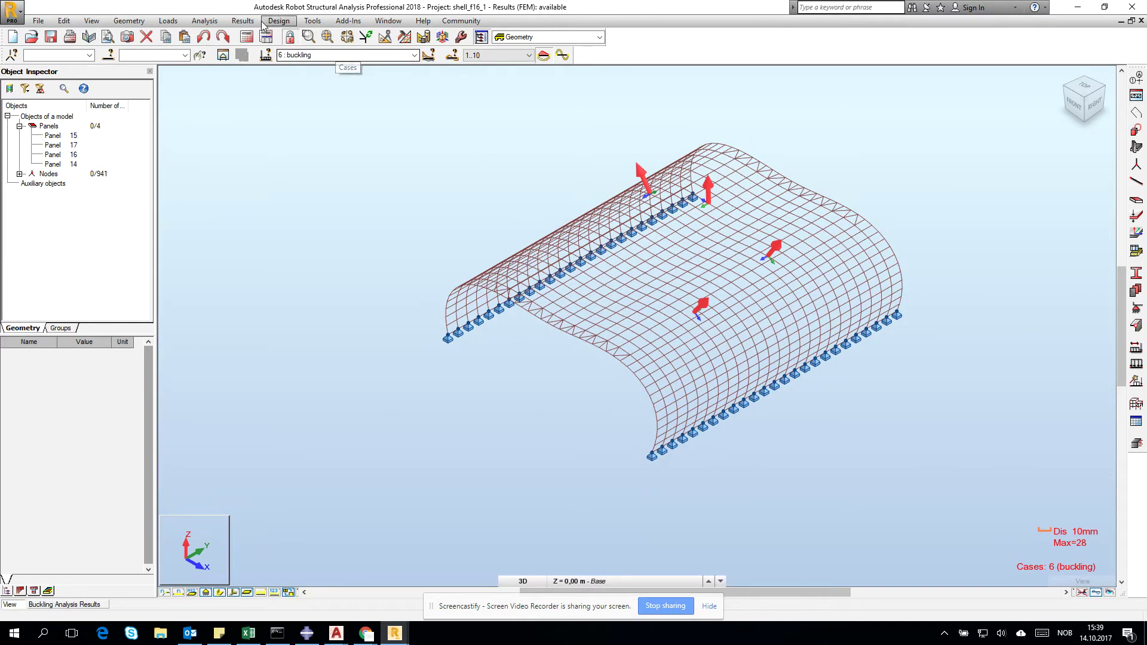
{"action": "left_click", "coordinate": [243, 21]}
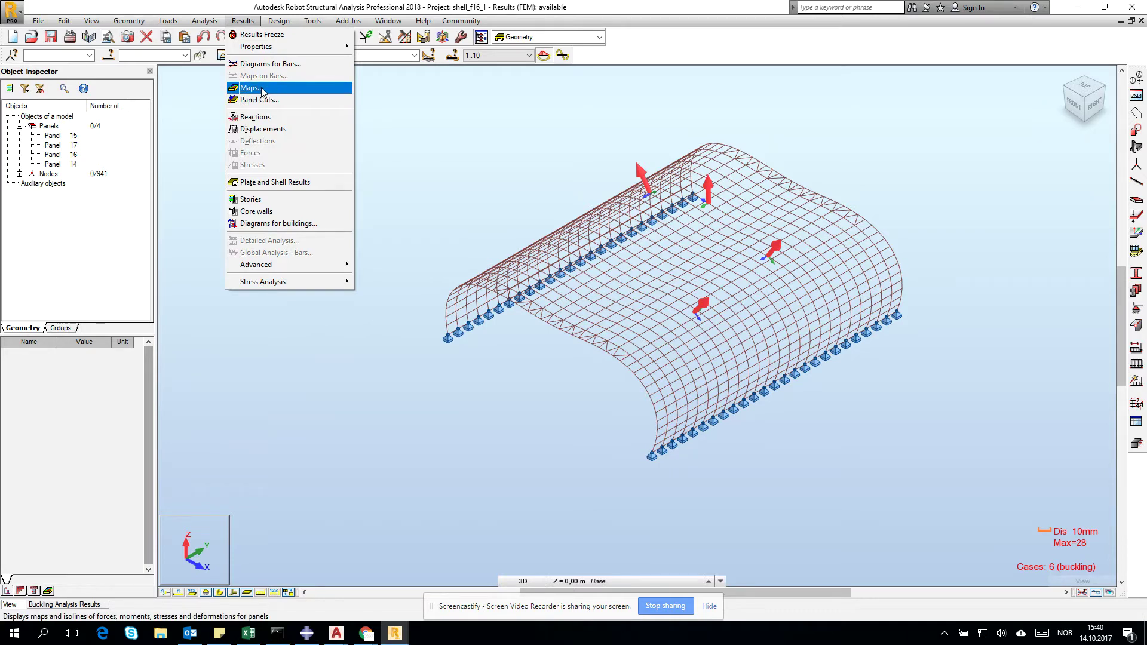
{"action": "left_click", "coordinate": [250, 88]}
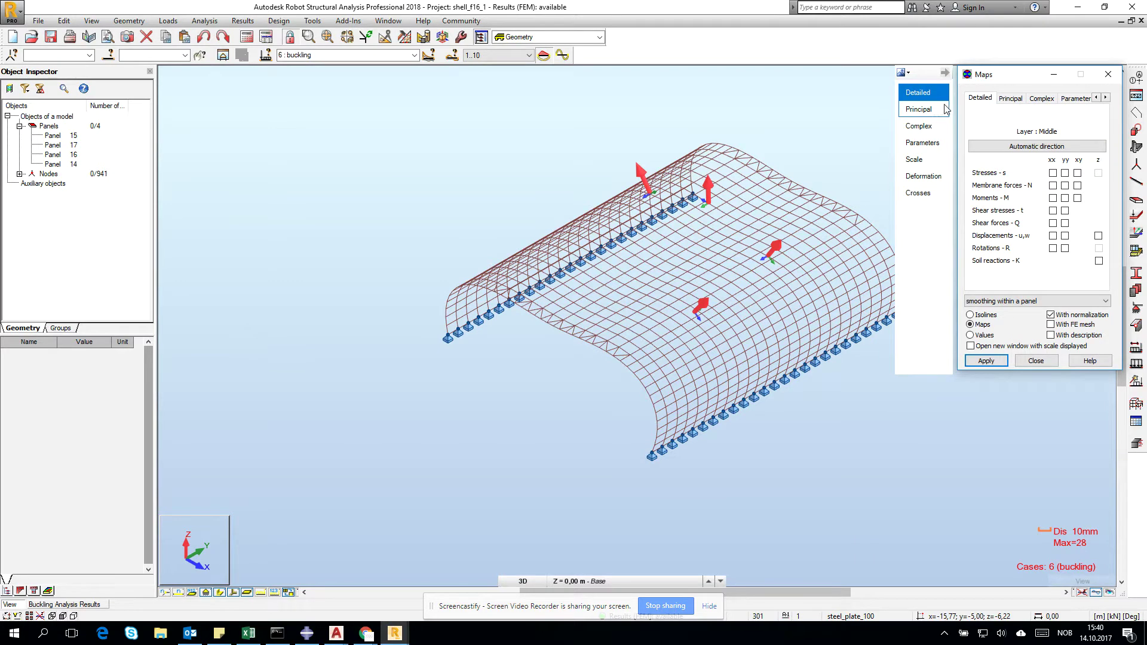
Map sXX stresses for case 6 (-2.78 to 2.75 MPa) and view the shell from above.
{"action": "left_click", "coordinate": [1054, 173]}
{"action": "left_click", "coordinate": [983, 363]}
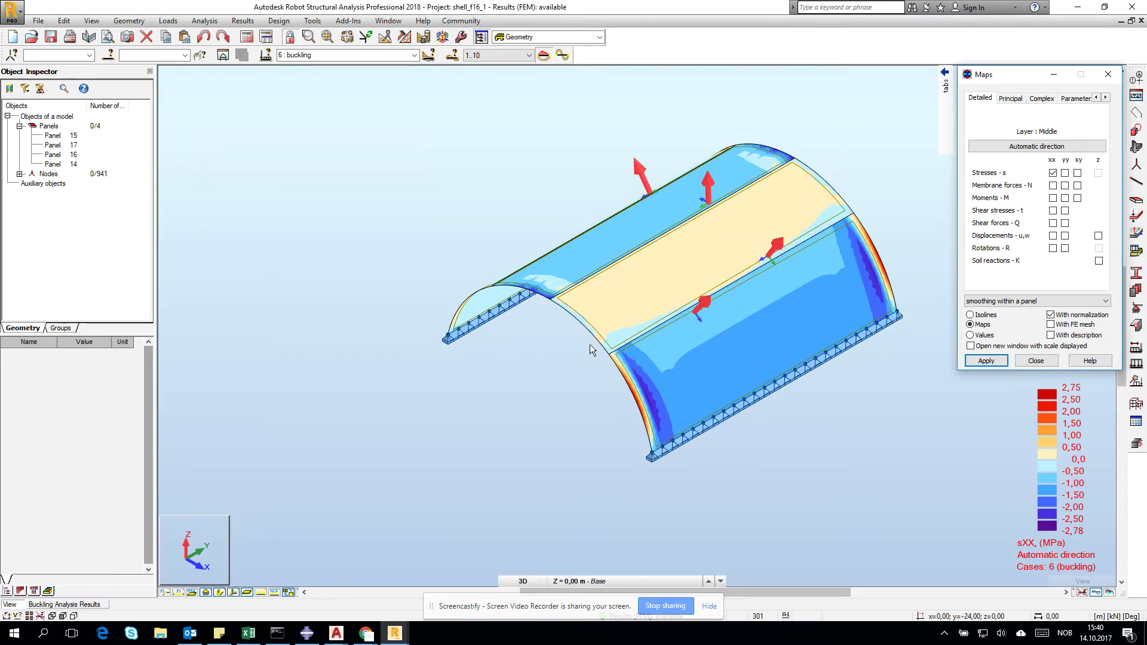
{"action": "middle_click_drag", "start_coordinate": [533, 341], "coordinate": [623, 403], "text": "shift"}
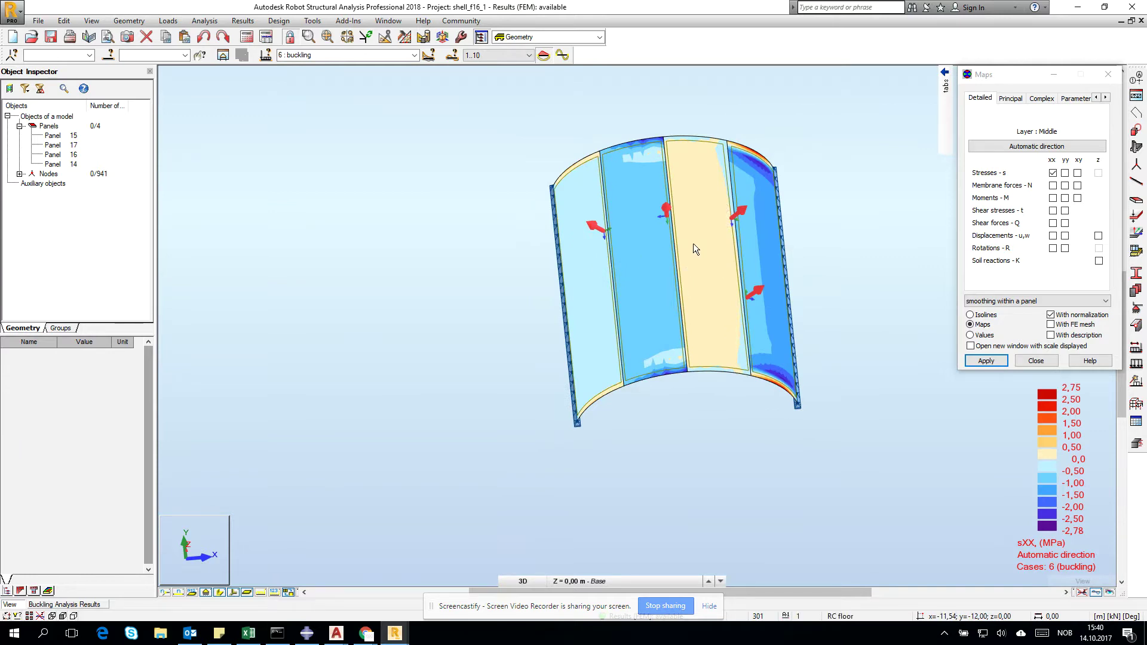
{"action": "scroll", "coordinate": [689, 246], "scroll_direction": "up", "scroll_amount": 3}
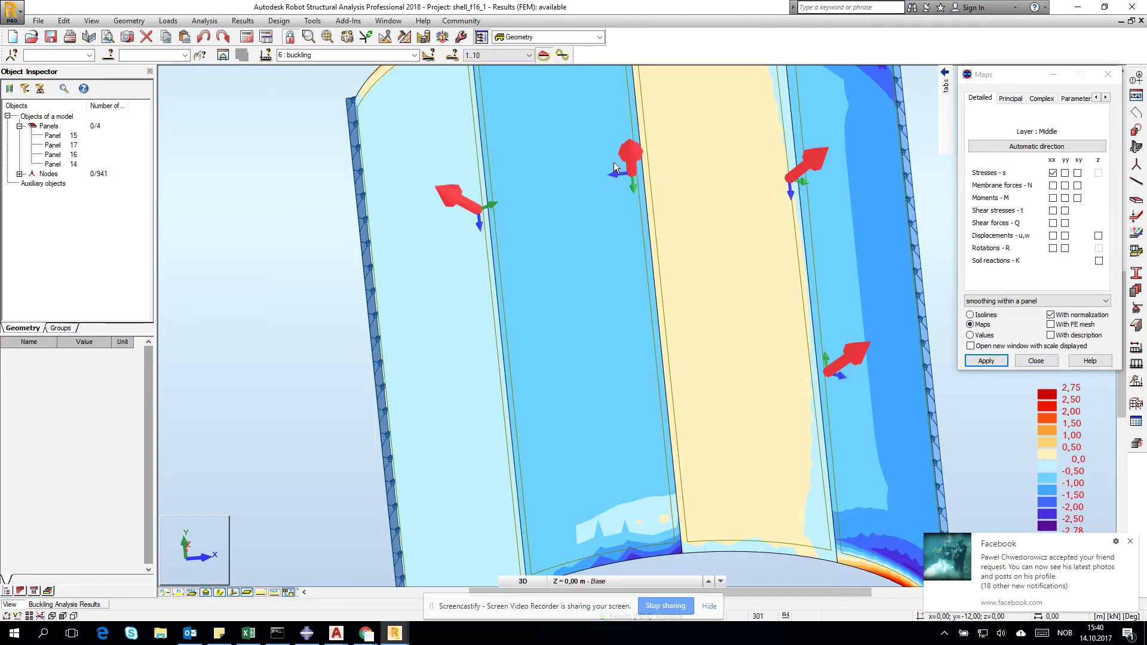
{"action": "left_click", "coordinate": [1130, 542]}
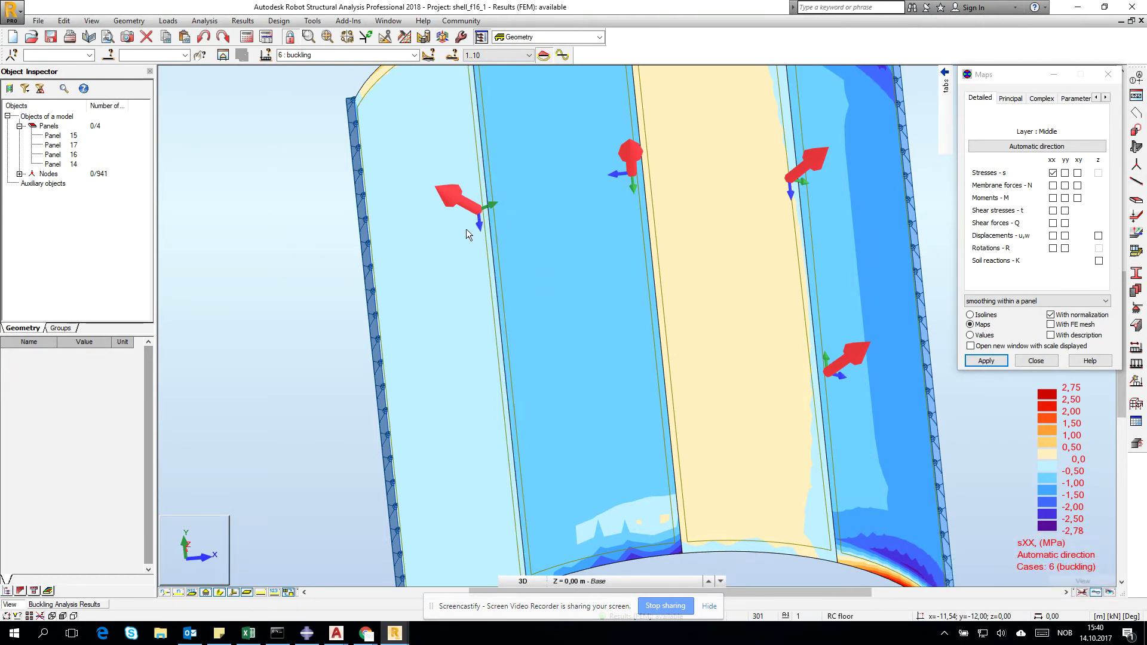
{"action": "scroll", "coordinate": [460, 242], "scroll_direction": "down", "scroll_amount": 2}
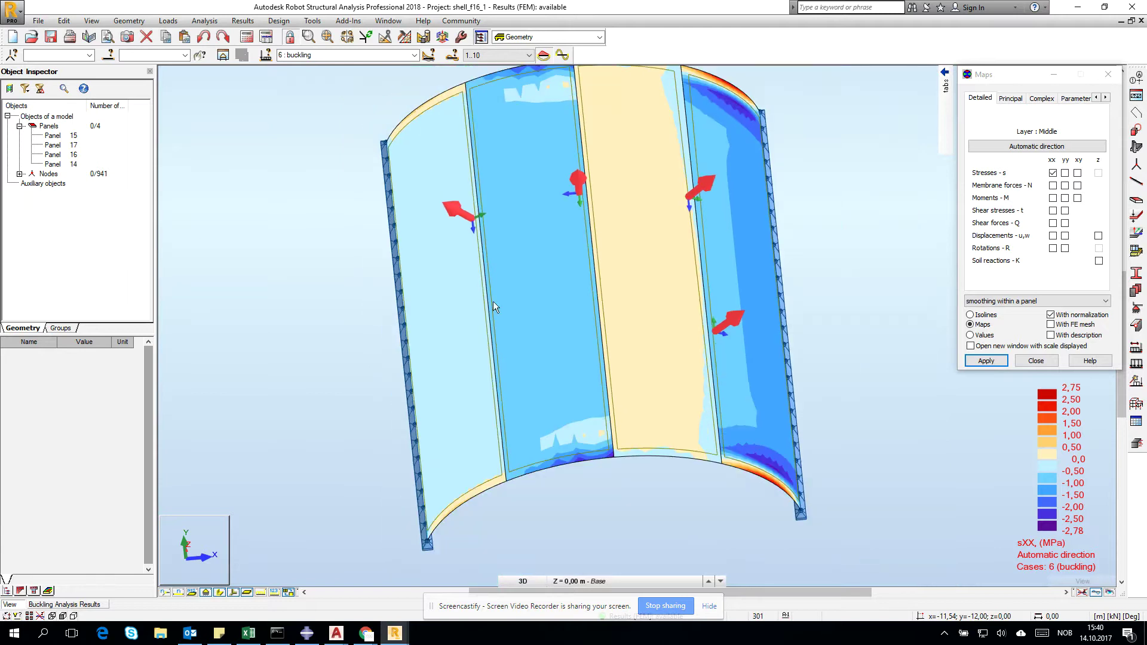
Set panel 14's local X axis direction to -0,47; 0,00; 0,44 by picking two points.
{"action": "left_click", "coordinate": [1110, 74]}
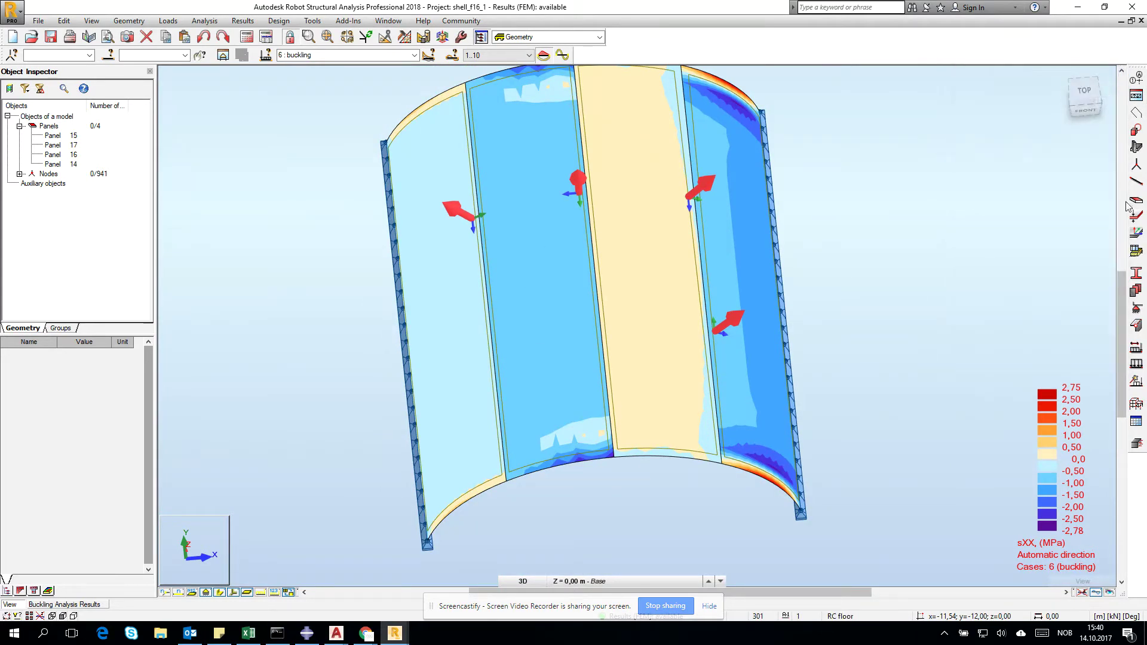
{"action": "left_click", "coordinate": [1139, 235]}
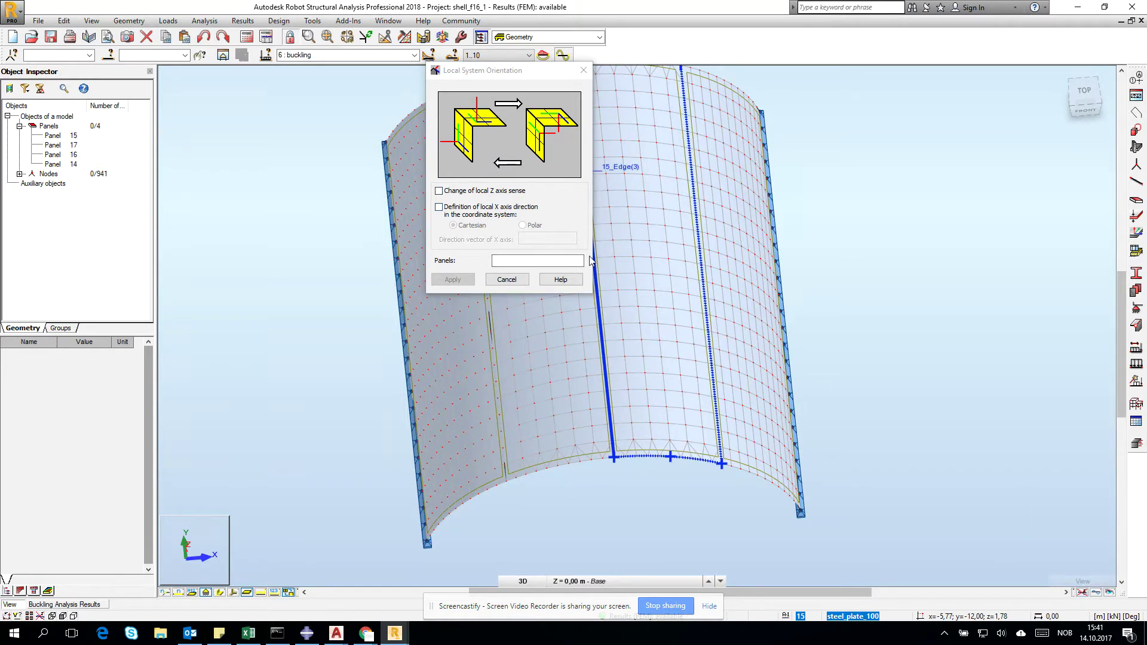
{"action": "left_click", "coordinate": [234, 593]}
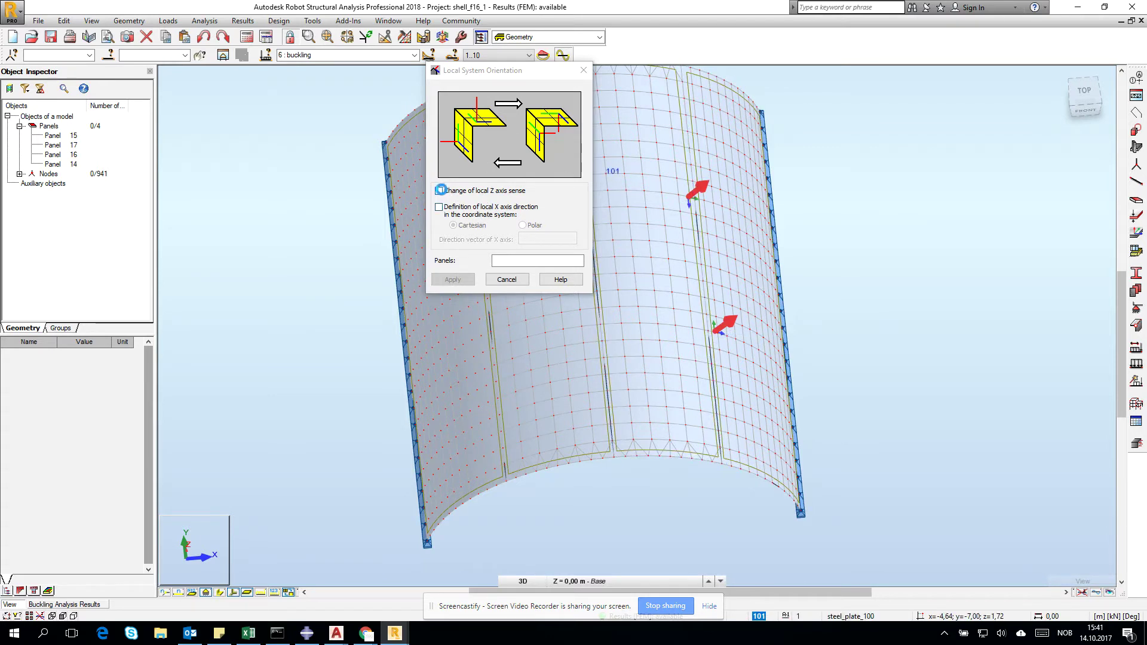
{"action": "left_click", "coordinate": [458, 210]}
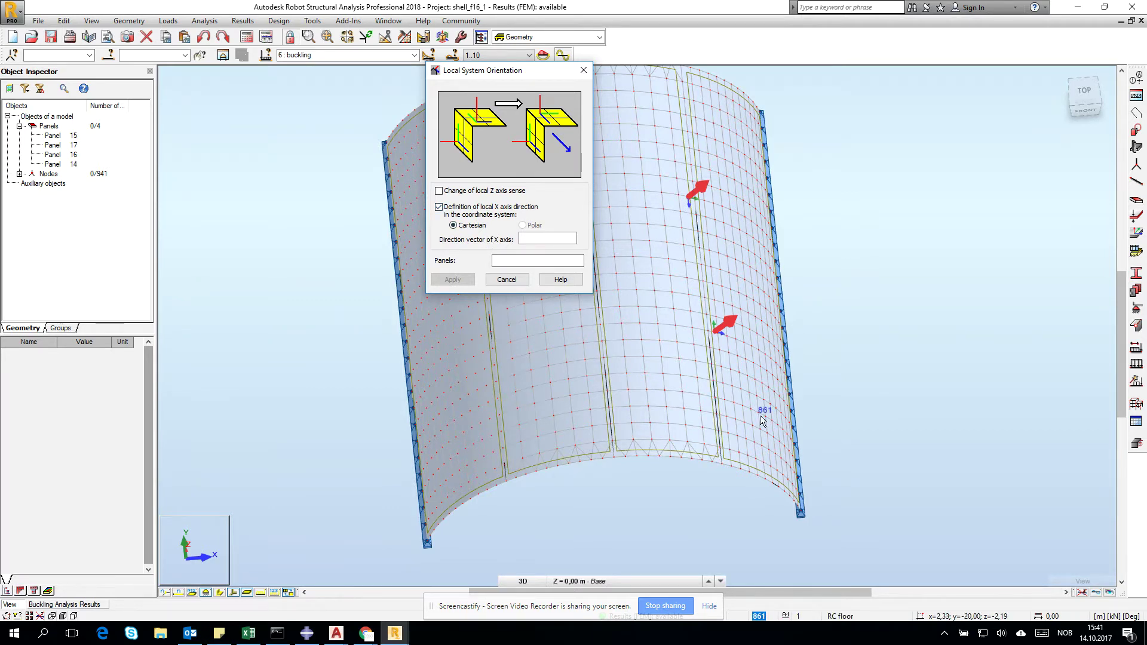
{"action": "left_click", "coordinate": [513, 261]}
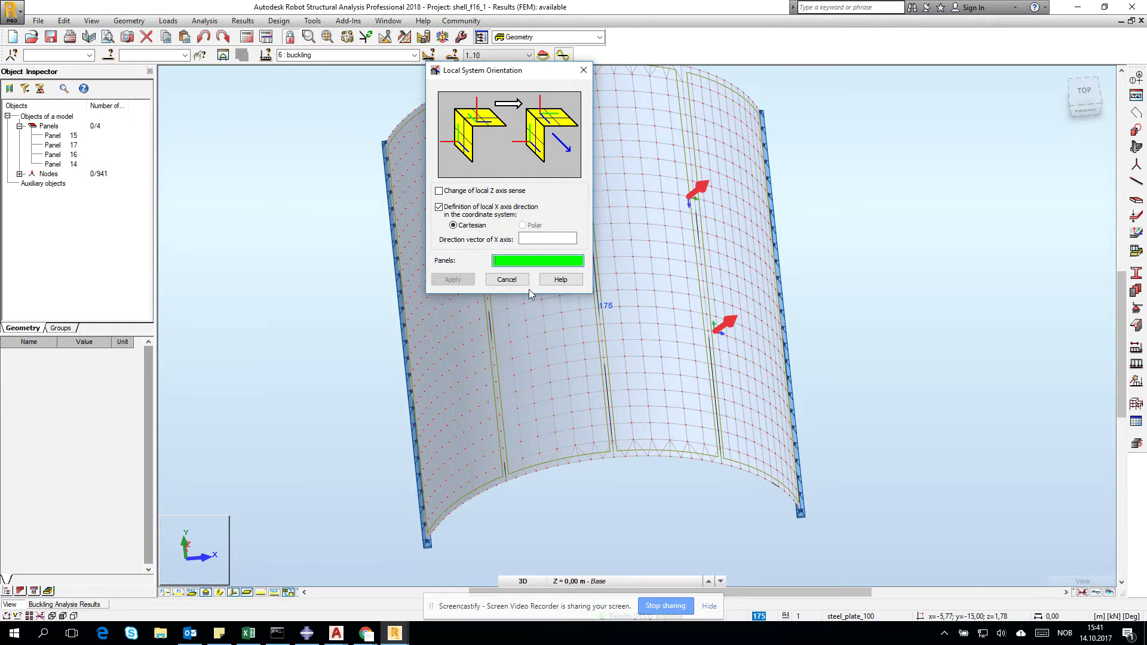
{"action": "scroll", "coordinate": [744, 473], "scroll_direction": "up", "scroll_amount": 5}
{"action": "left_click", "coordinate": [744, 472]}
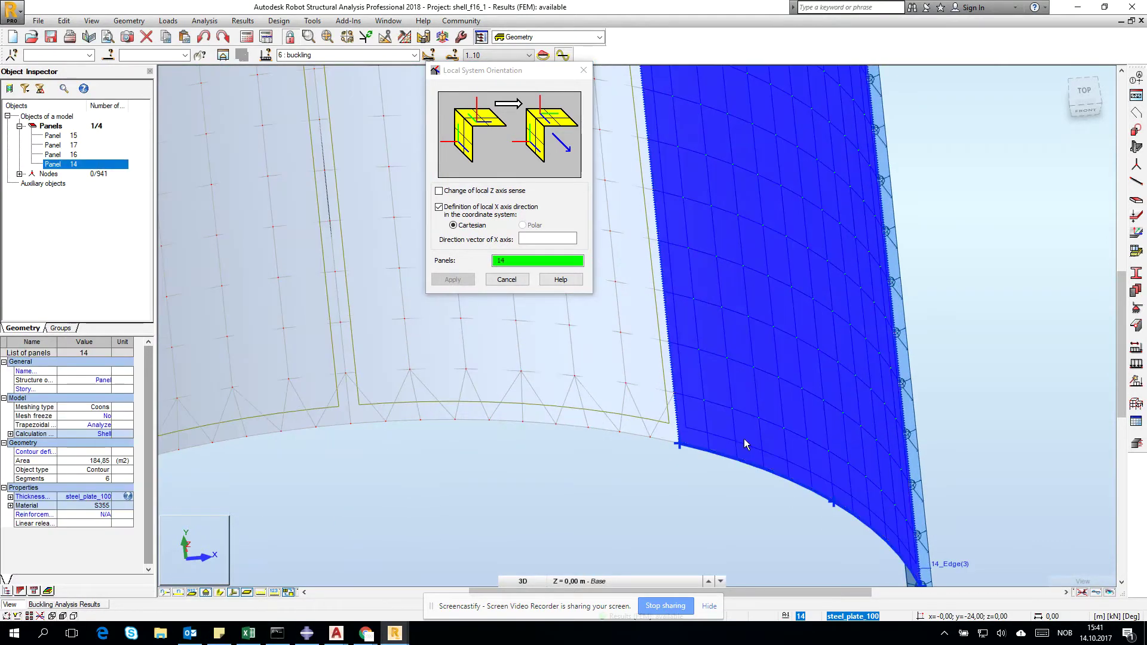
{"action": "left_click", "coordinate": [548, 239]}
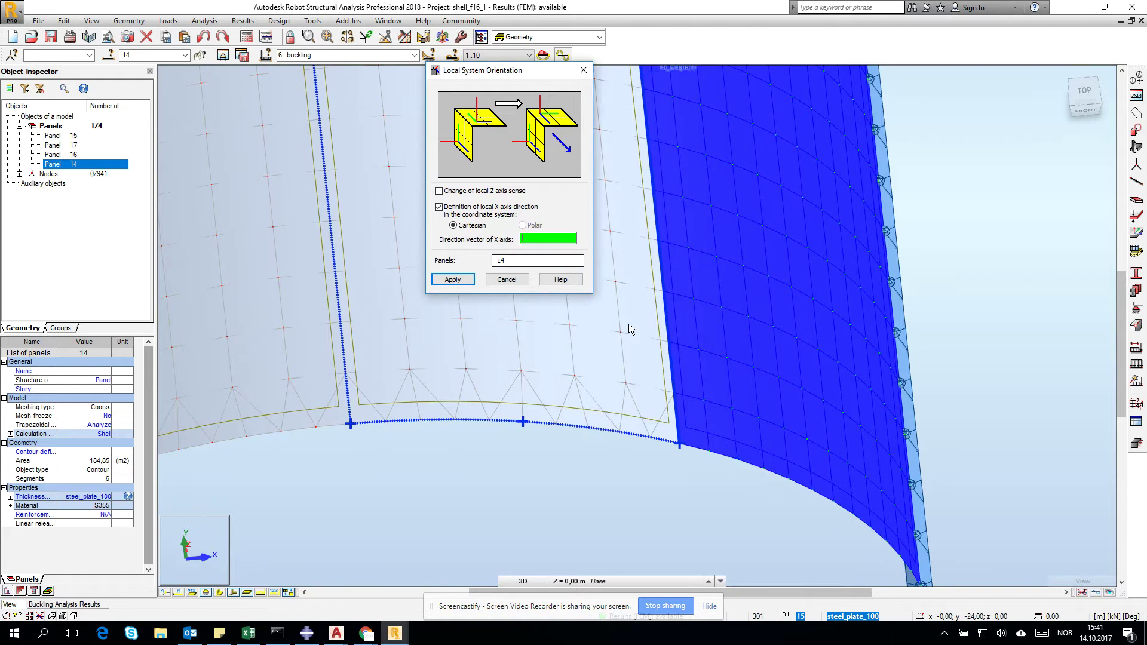
{"action": "left_click", "coordinate": [762, 422]}
{"action": "left_click", "coordinate": [735, 406]}
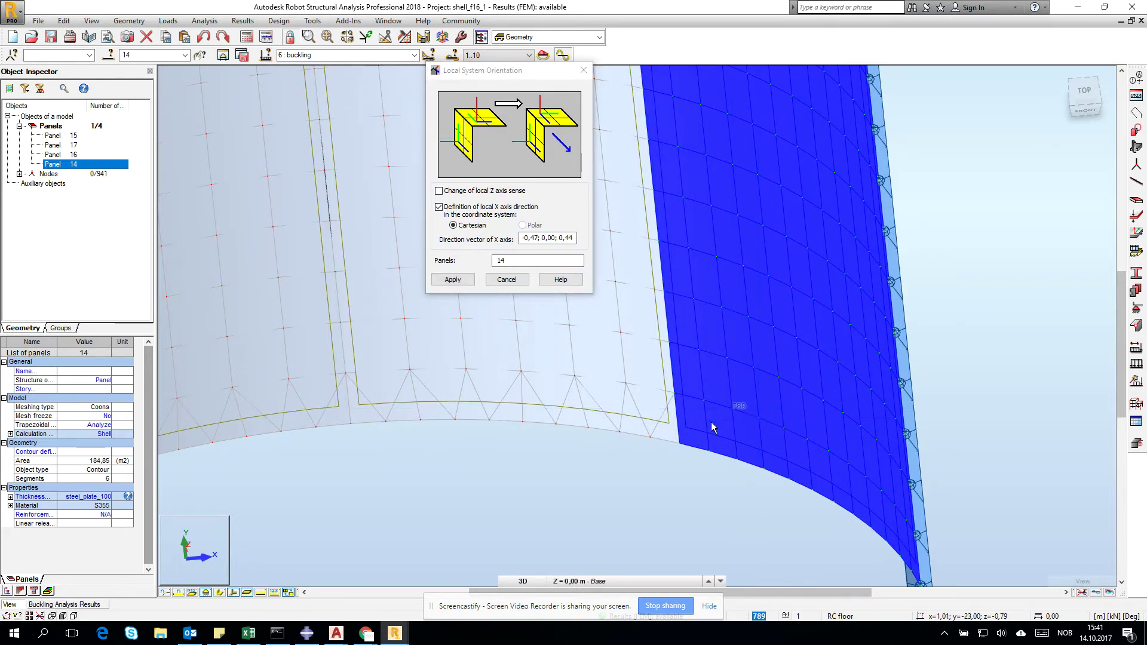
{"action": "left_click", "coordinate": [452, 279]}
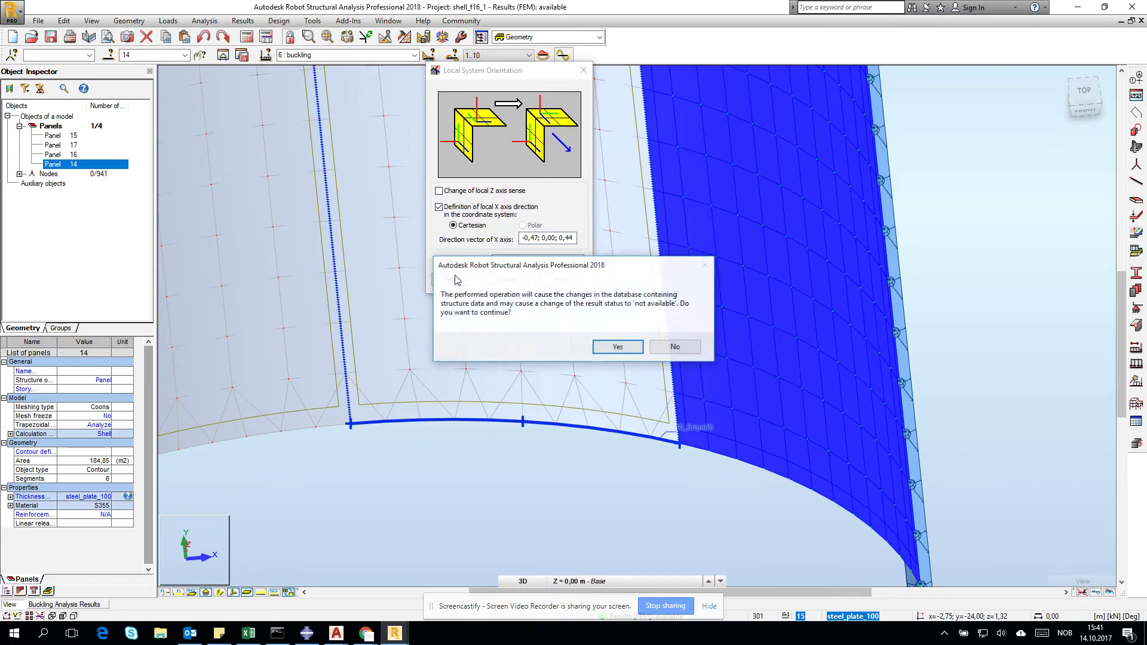
Confirm the change and give panels 15–17 the same local X axis direction.
{"action": "left_click", "coordinate": [612, 349]}
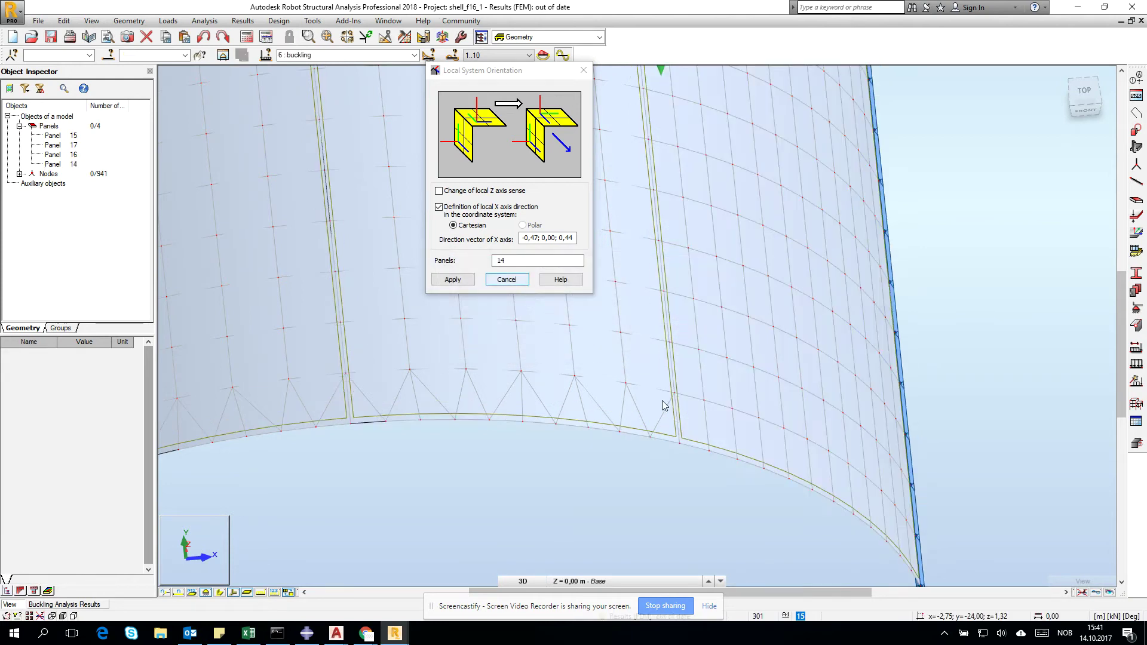
{"action": "scroll", "coordinate": [705, 361], "scroll_direction": "down", "scroll_amount": 2}
{"action": "scroll", "coordinate": [697, 299], "scroll_direction": "down", "scroll_amount": 2}
{"action": "scroll", "coordinate": [804, 337], "scroll_direction": "up", "scroll_amount": 6}
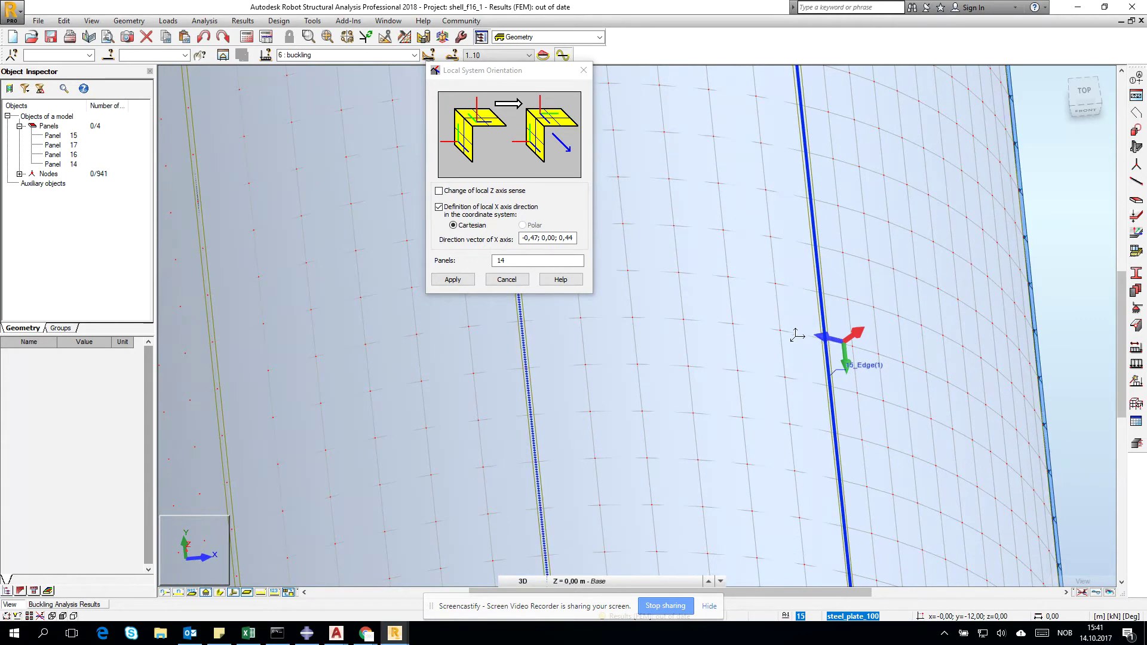
{"action": "scroll", "coordinate": [787, 305], "scroll_direction": "down", "scroll_amount": 2}
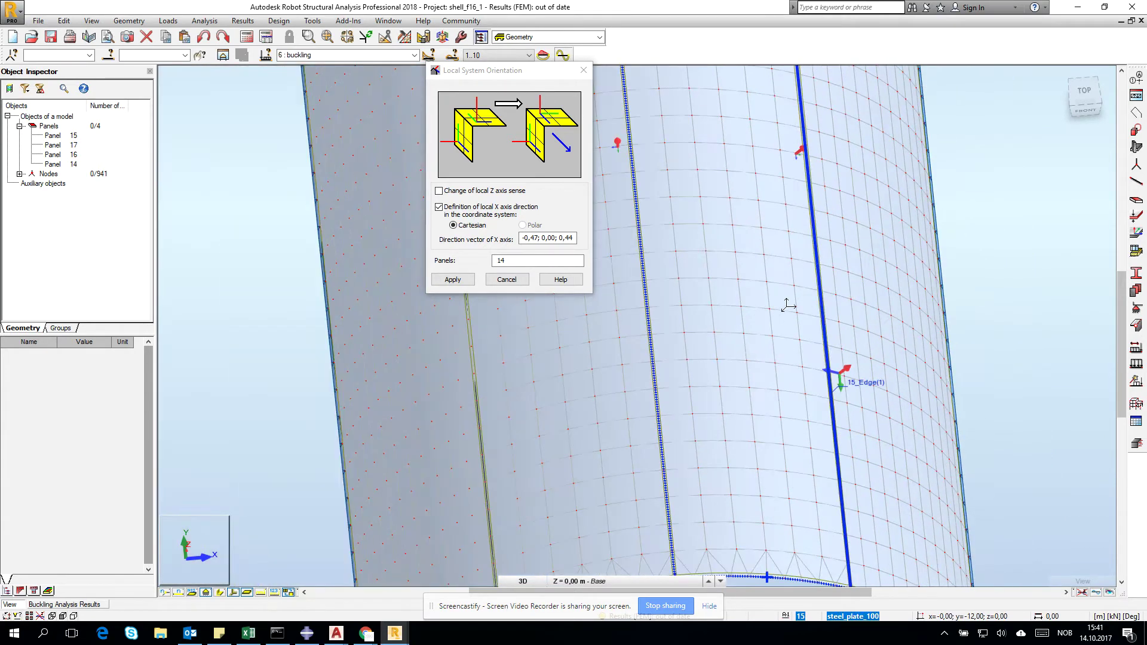
{"action": "scroll", "coordinate": [664, 518], "scroll_direction": "down", "scroll_amount": 3}
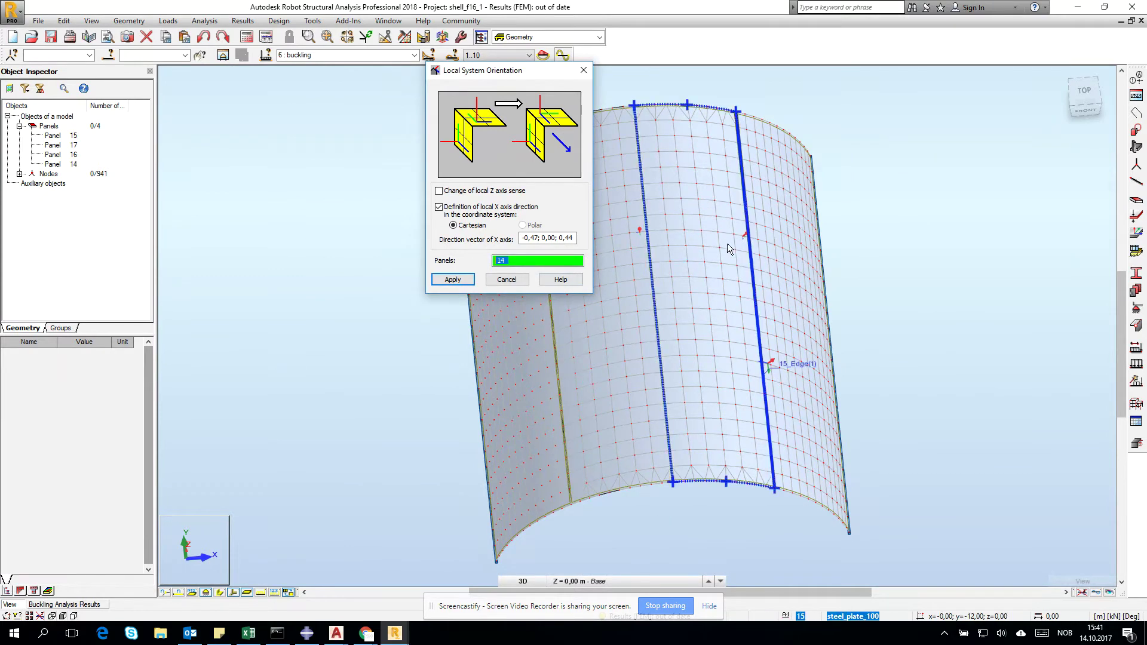
{"action": "scroll", "coordinate": [657, 478], "scroll_direction": "up", "scroll_amount": 3}
{"action": "scroll", "coordinate": [657, 478], "scroll_direction": "down", "scroll_amount": 3}
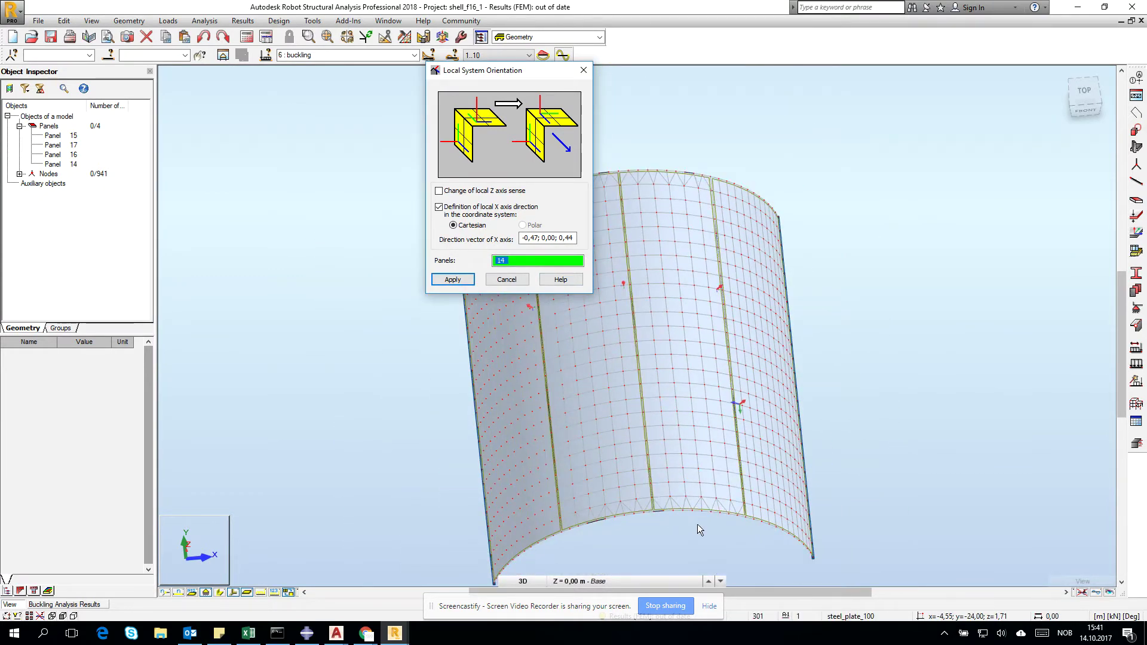
{"action": "left_click_drag", "start_coordinate": [687, 539], "coordinate": [478, 335]}
{"action": "left_click", "coordinate": [454, 282]}
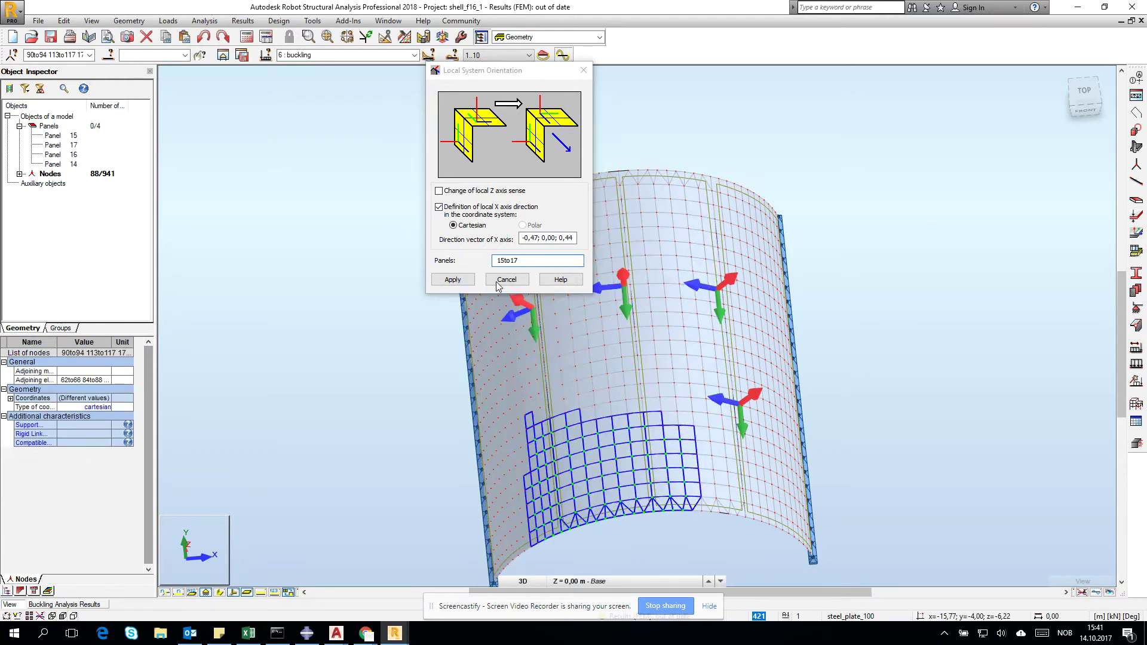
{"action": "left_click", "coordinate": [507, 279]}
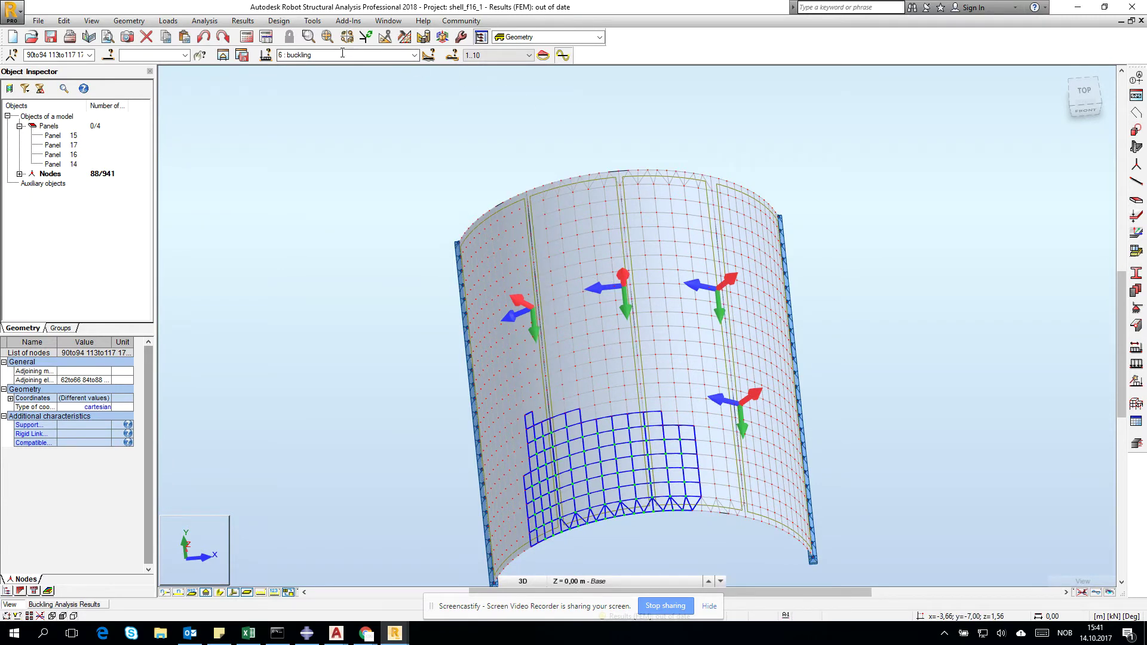
{"action": "left_click", "coordinate": [333, 139]}
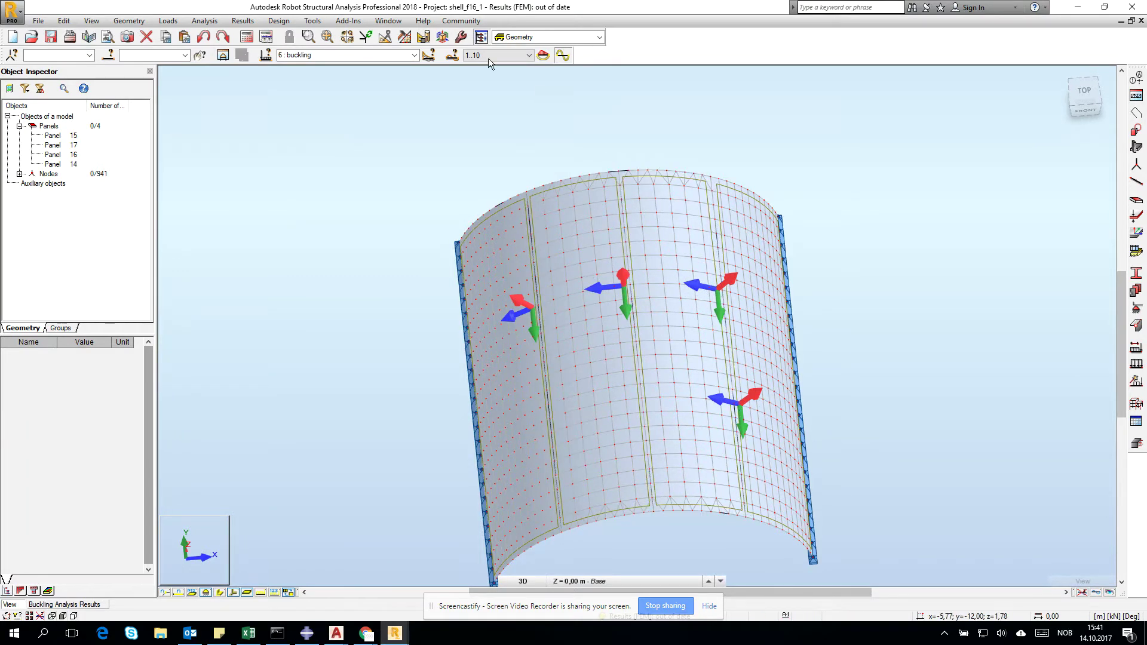
Redisplay the sXX stress map and recalculate the model.
{"action": "left_click", "coordinate": [243, 21]}
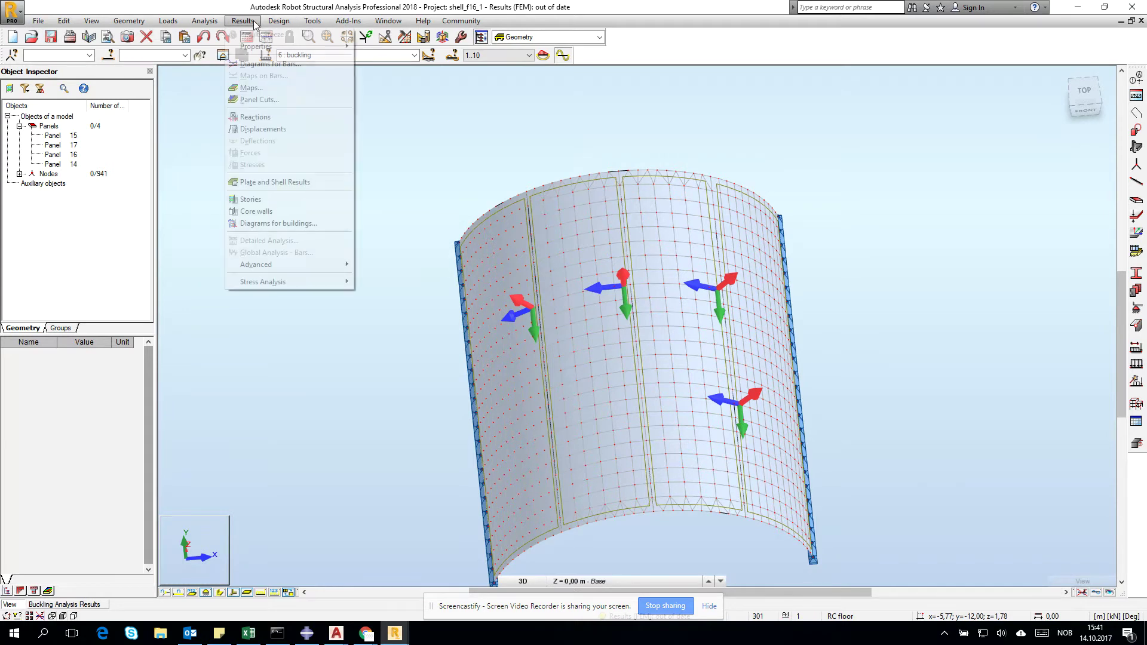
{"action": "left_click", "coordinate": [257, 90]}
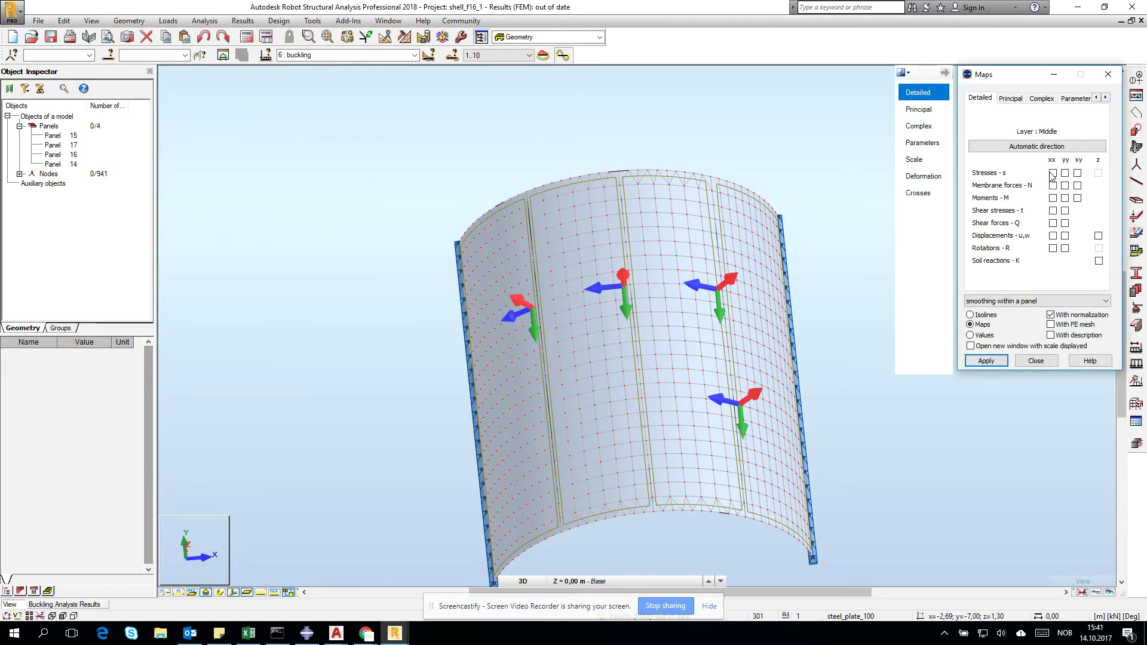
{"action": "left_click", "coordinate": [995, 364]}
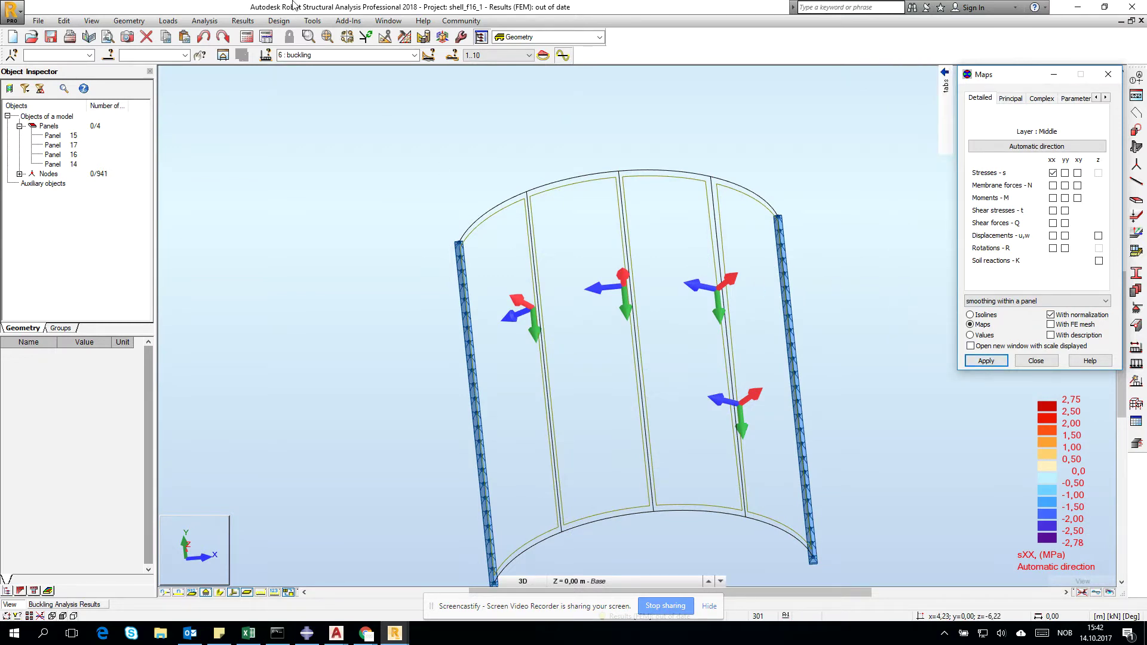
{"action": "left_click", "coordinate": [246, 37]}
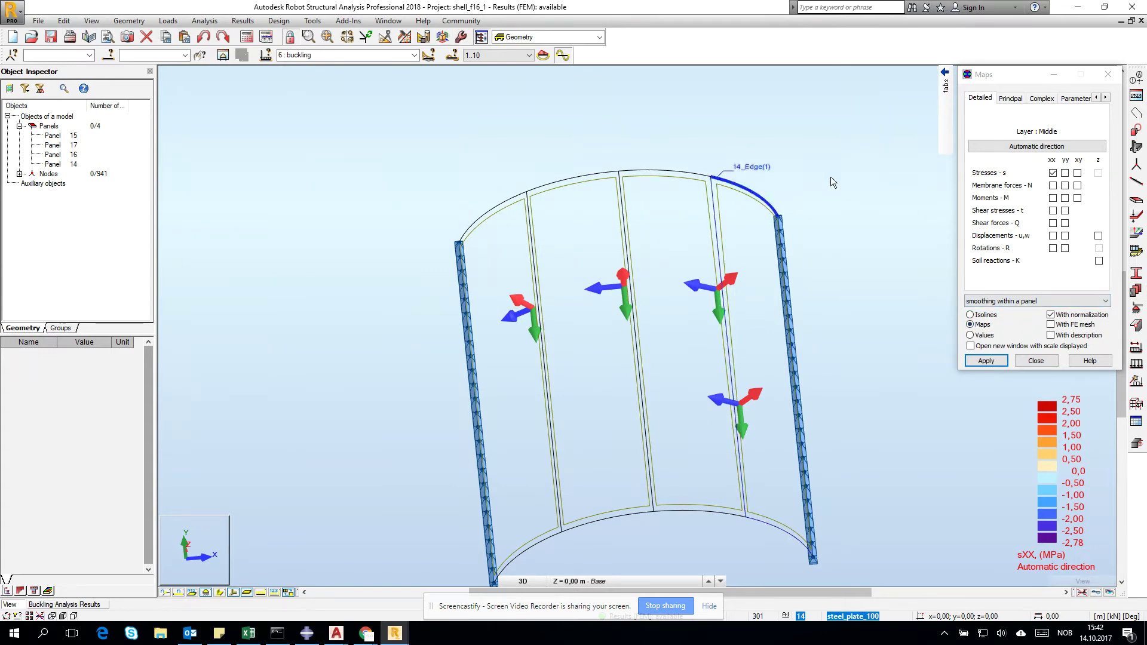
In Maps, turn off Stresses xx and enable 'Open new window with scale displayed'.
{"action": "left_click", "coordinate": [945, 72]}
{"action": "left_click", "coordinate": [1053, 172]}
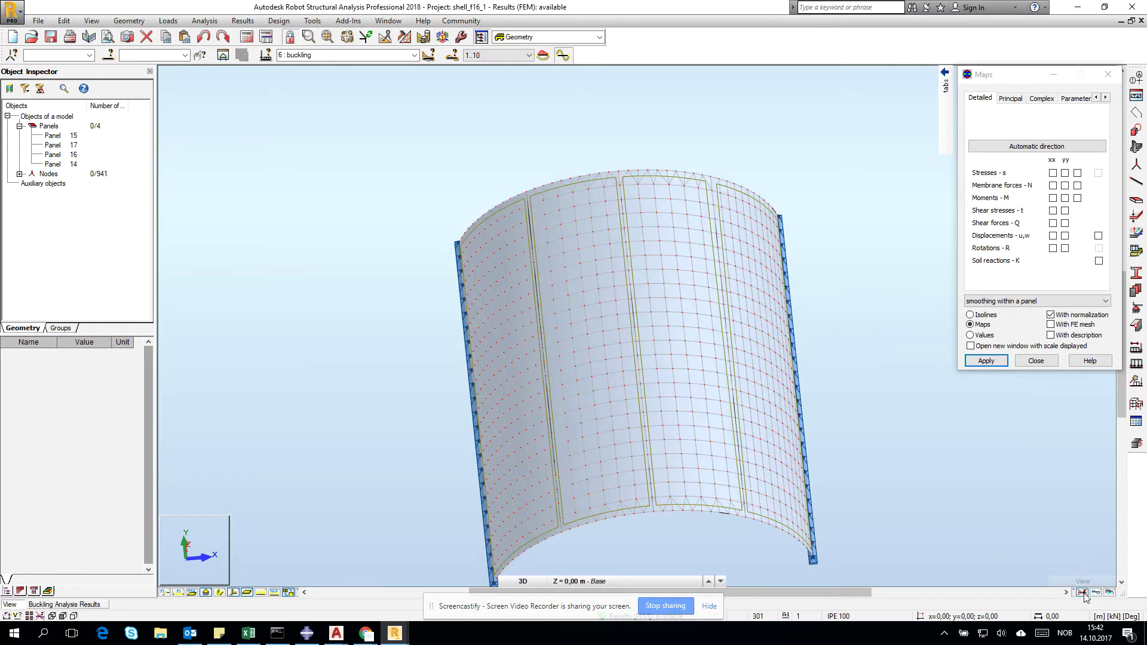
{"action": "left_click", "coordinate": [980, 346]}
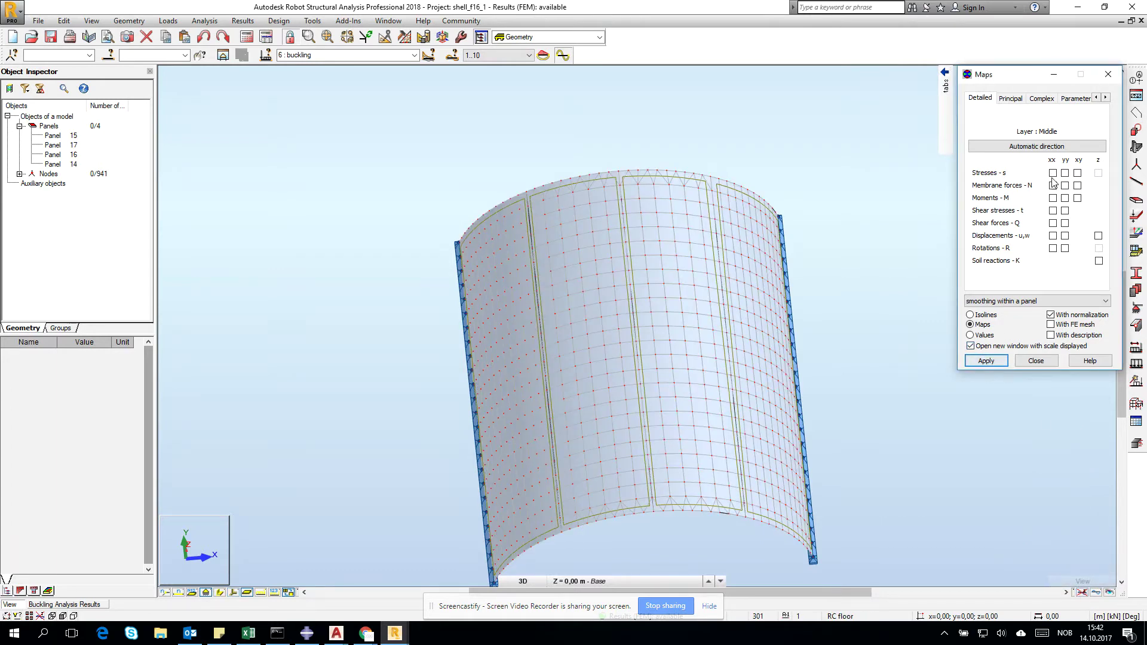
Show sXX stress in a new isometric window as isolines, from -2,79 to 2,75 MPa.
{"action": "left_click", "coordinate": [985, 361]}
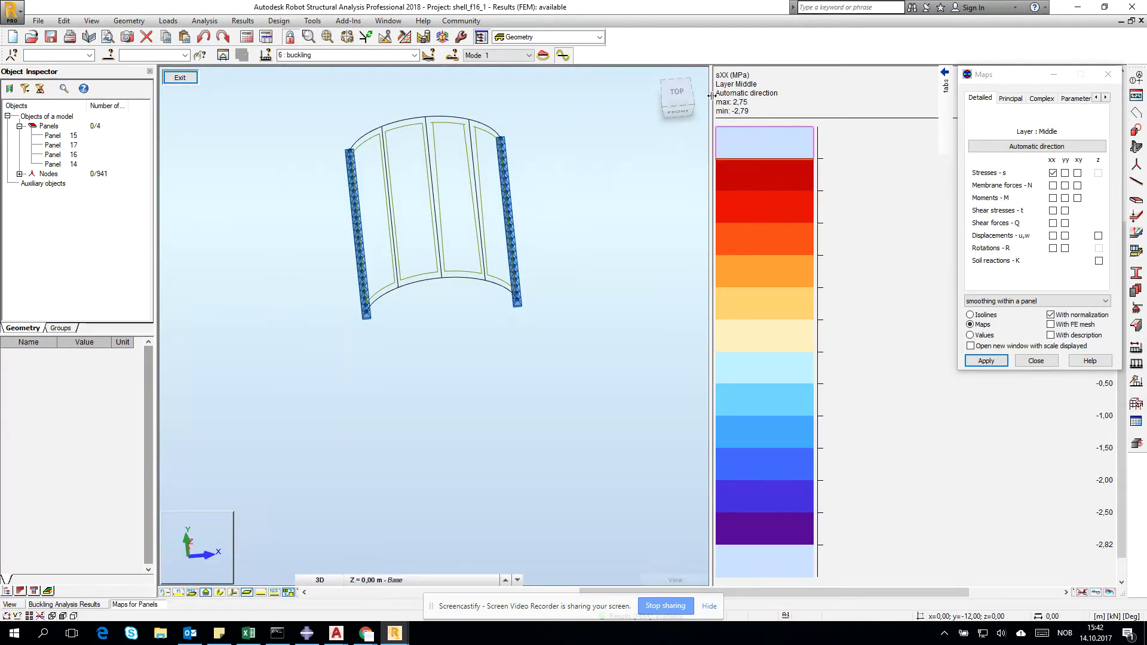
{"action": "left_click", "coordinate": [691, 106]}
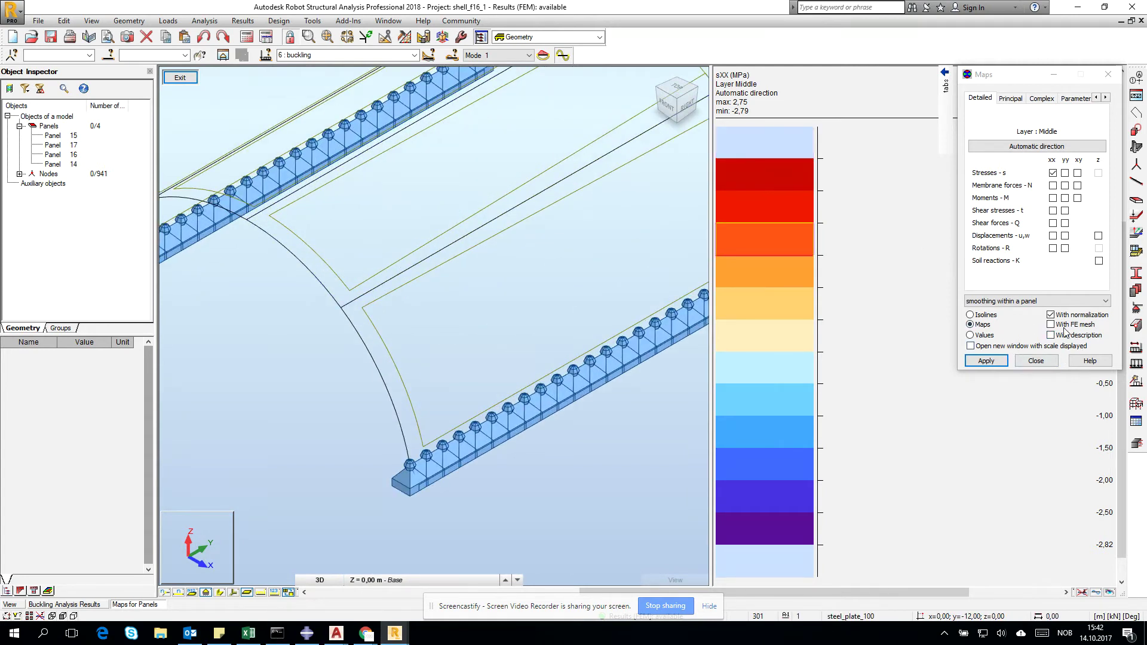
{"action": "mouse_move", "coordinate": [946, 87]}
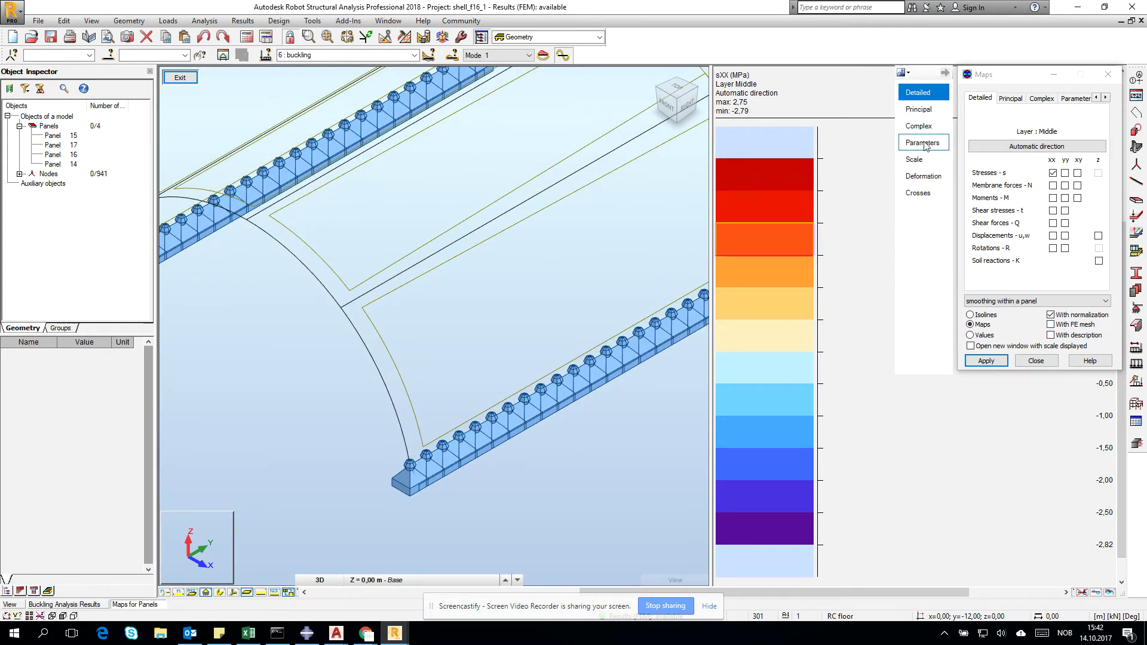
{"action": "left_click", "coordinate": [986, 316]}
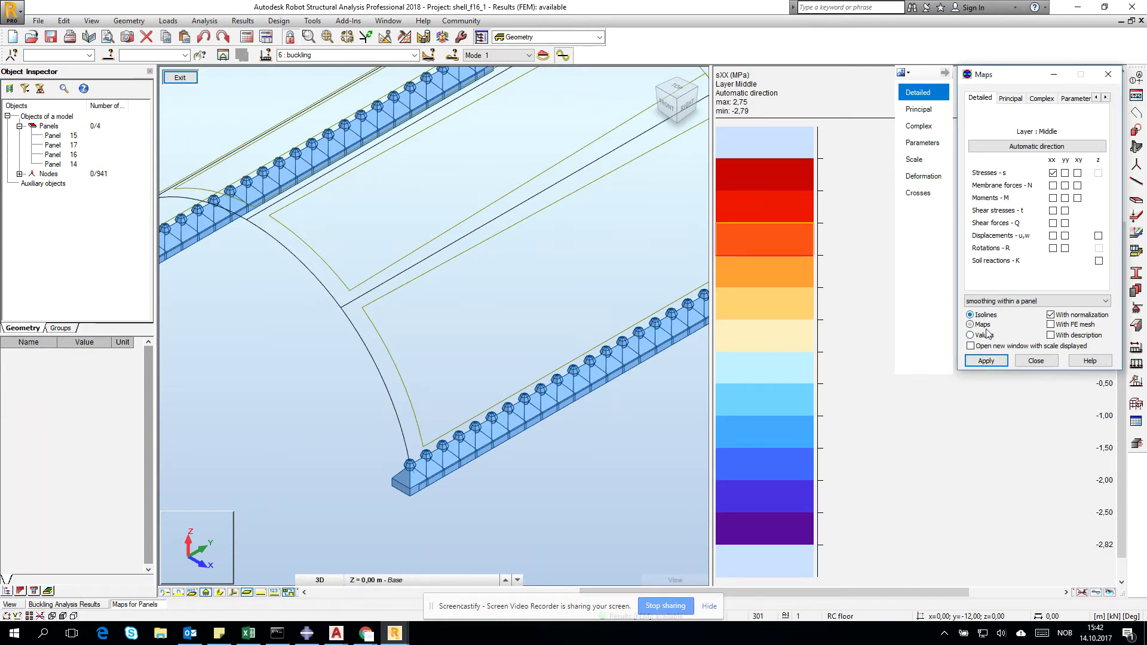
{"action": "left_click", "coordinate": [989, 359]}
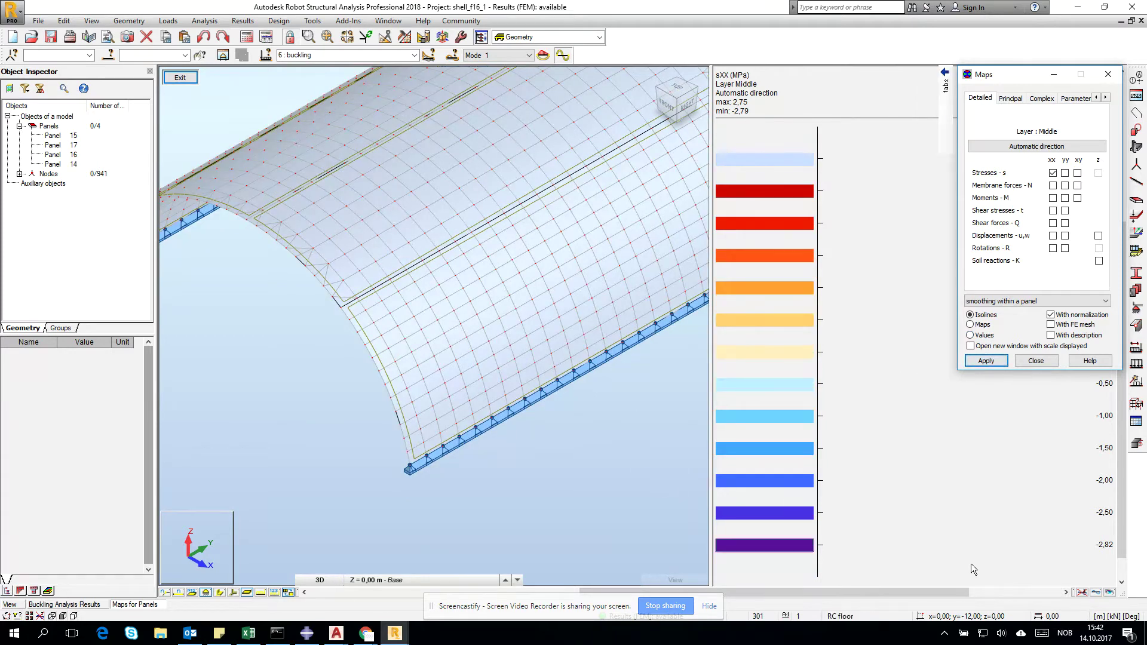
{"action": "left_click", "coordinate": [1044, 363]}
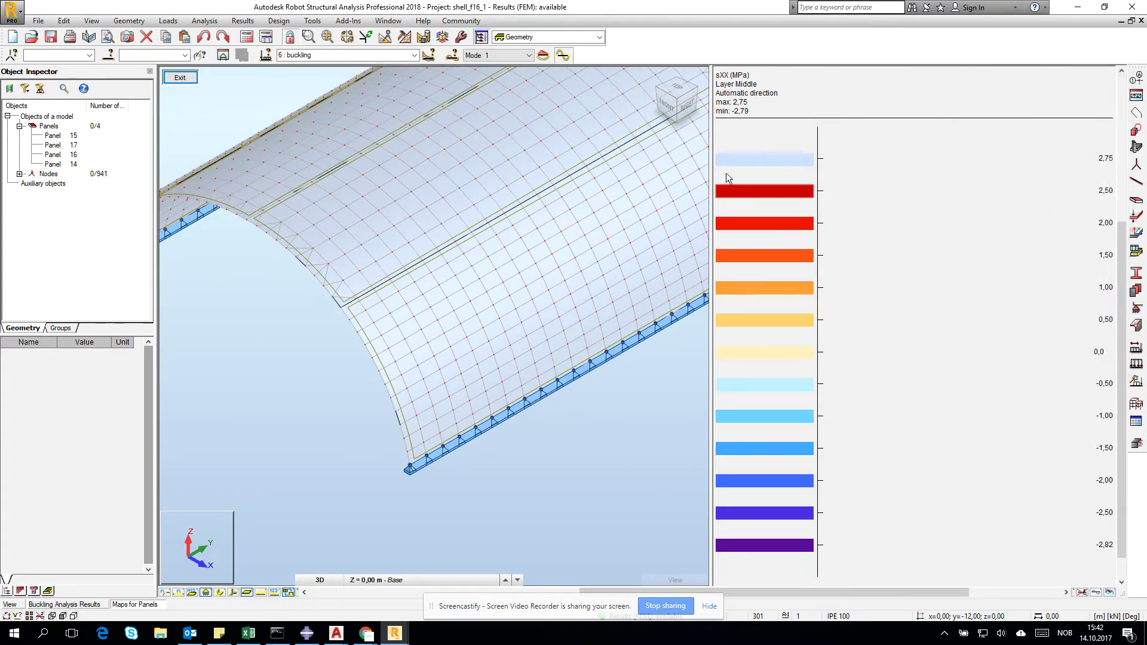
{"action": "left_click", "coordinate": [599, 37]}
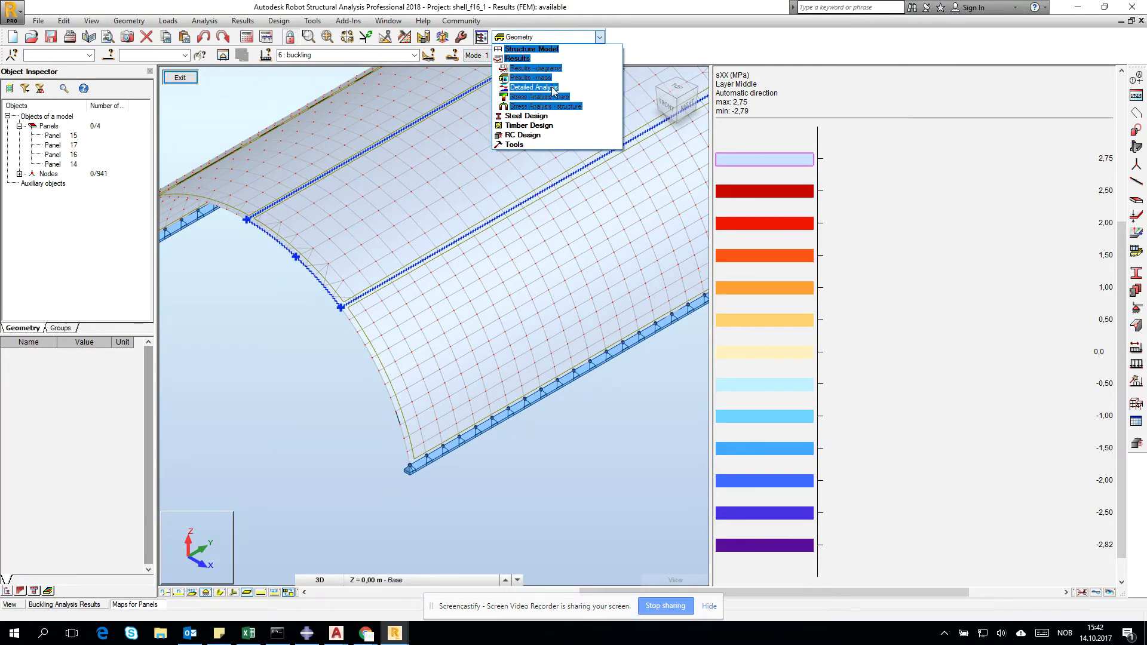
Switch to the Results – maps layout and map sXX stress after briefly previewing sYY.
{"action": "left_click", "coordinate": [543, 78]}
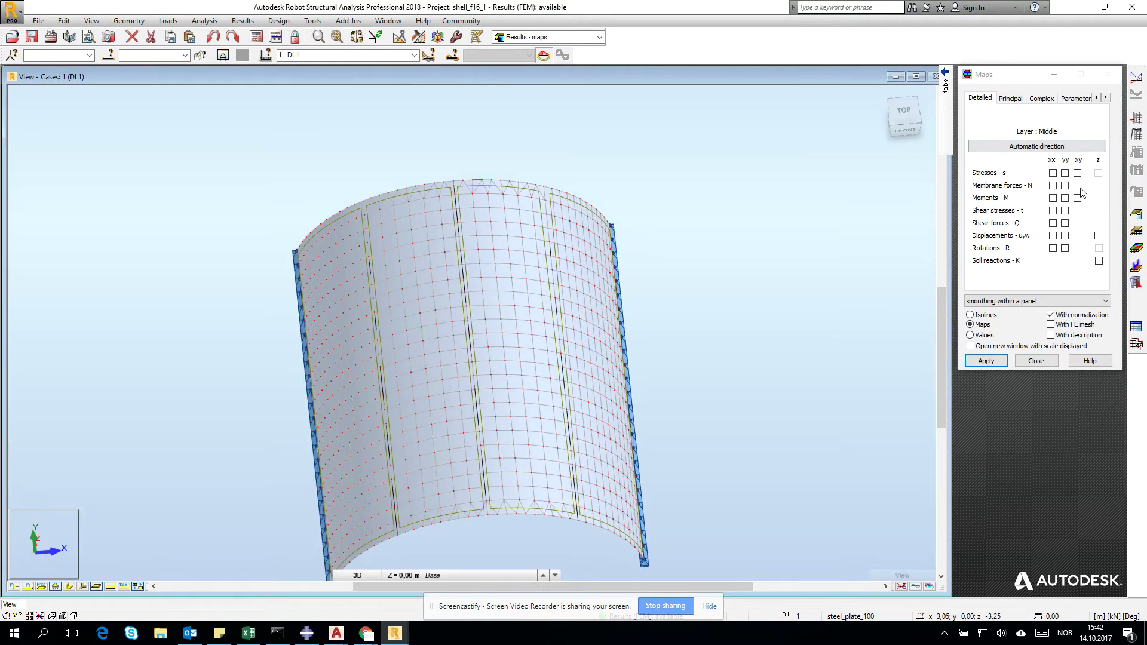
{"action": "left_click", "coordinate": [1065, 173]}
{"action": "left_click", "coordinate": [978, 364]}
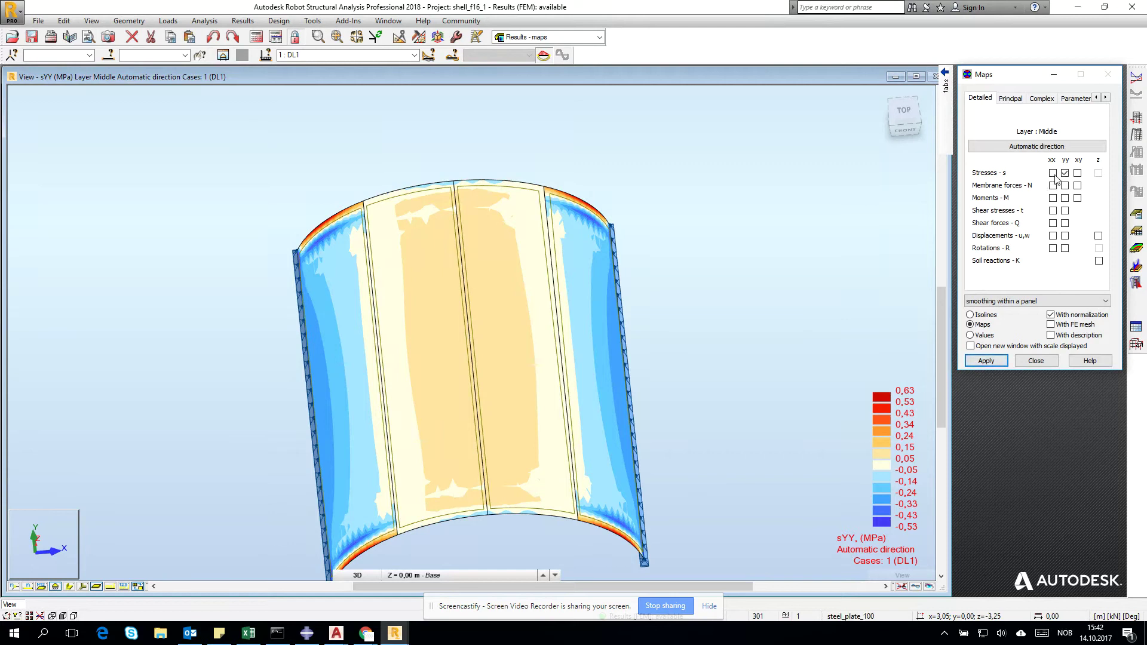
{"action": "left_click", "coordinate": [985, 364]}
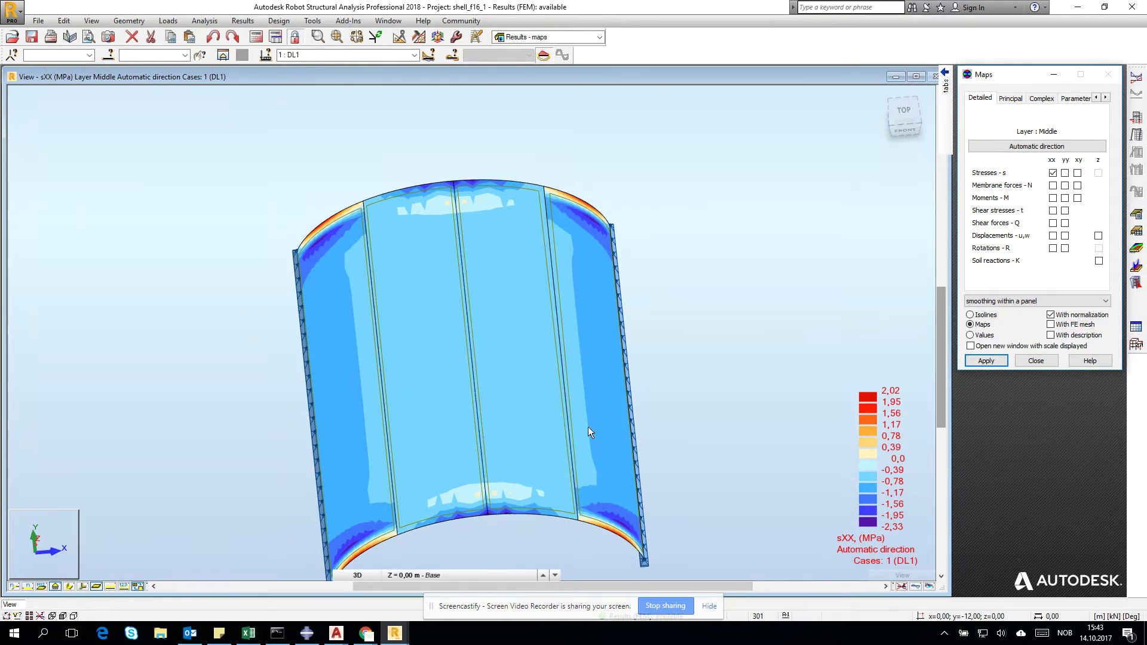
Dock the FE mesh generation options and overlay the FE mesh on the sXX map.
{"action": "scroll", "coordinate": [353, 224], "scroll_direction": "up", "scroll_amount": 5}
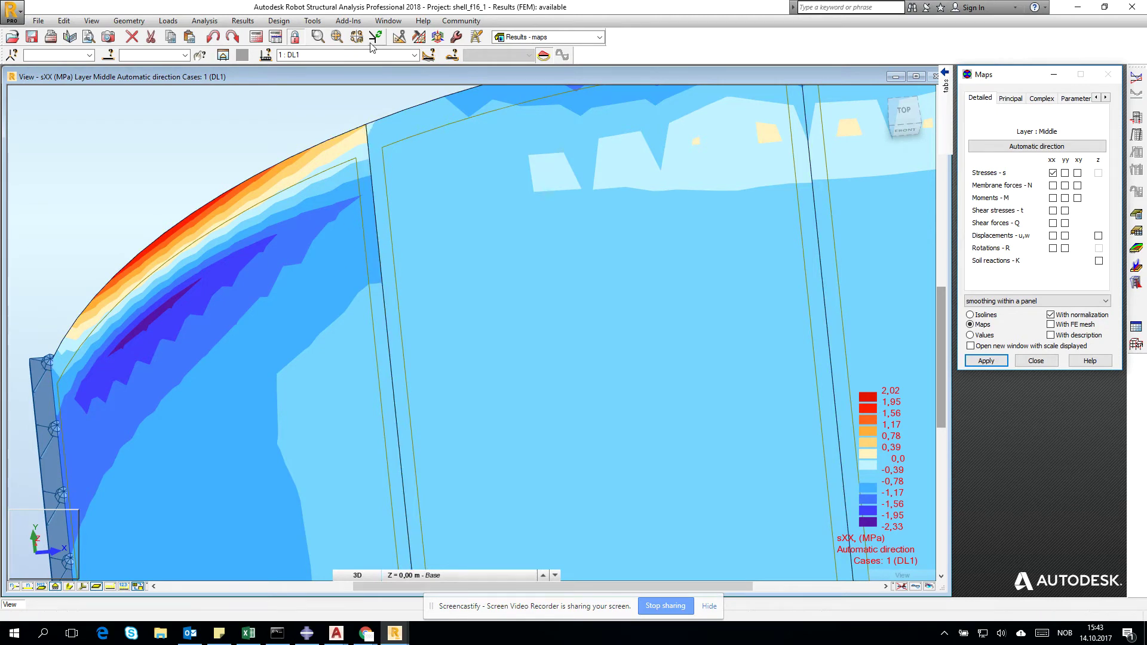
{"action": "left_click", "coordinate": [418, 38]}
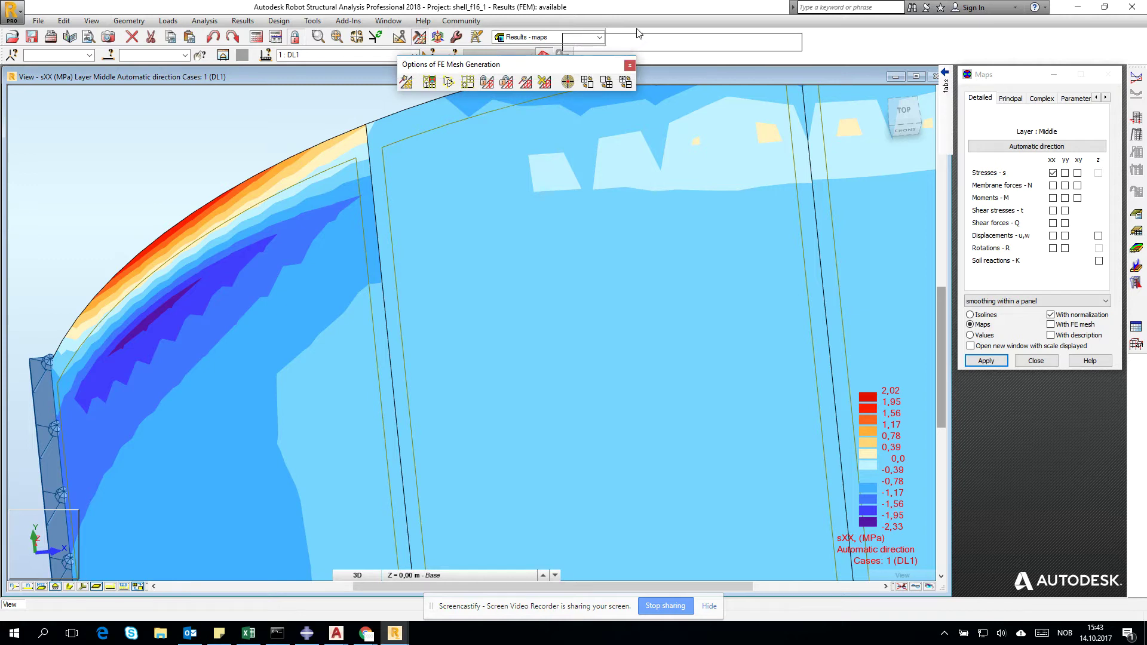
{"action": "left_click_drag", "start_coordinate": [686, 34], "coordinate": [685, 36]}
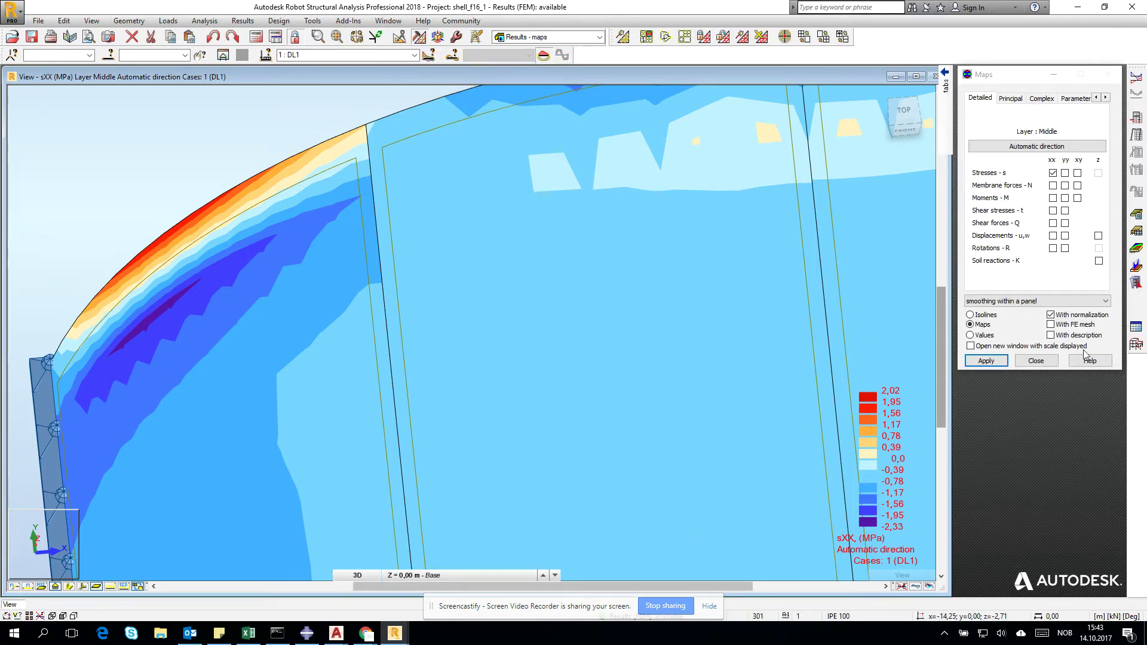
{"action": "left_click", "coordinate": [1069, 328]}
{"action": "left_click", "coordinate": [1005, 360]}
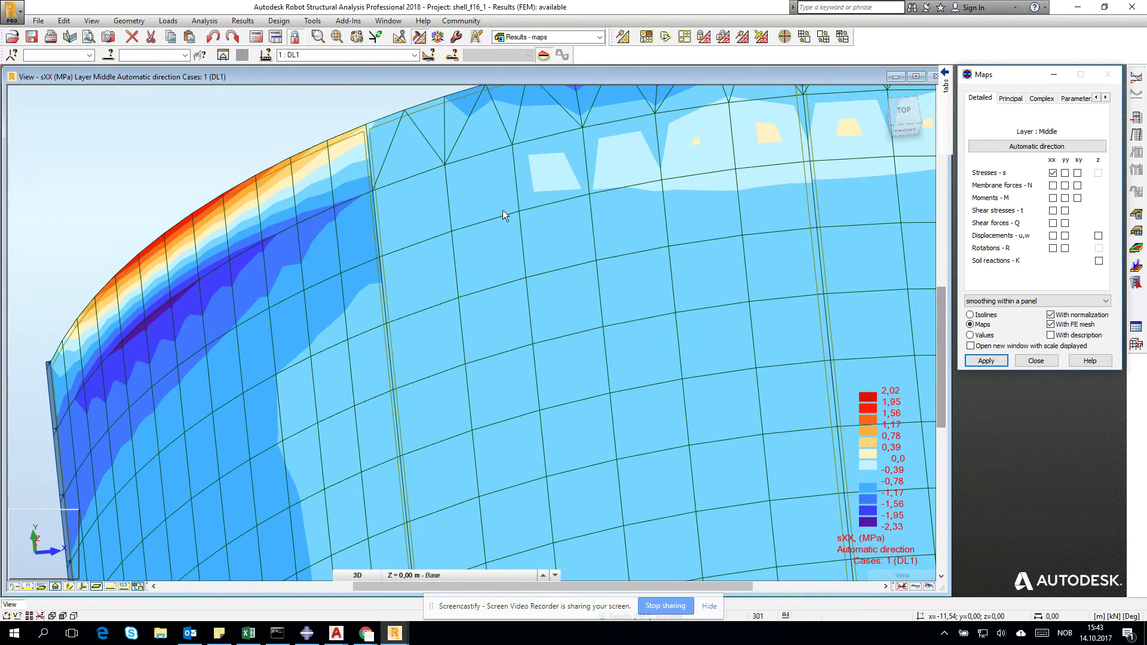
{"action": "scroll", "coordinate": [503, 214], "scroll_direction": "down", "scroll_amount": 6}
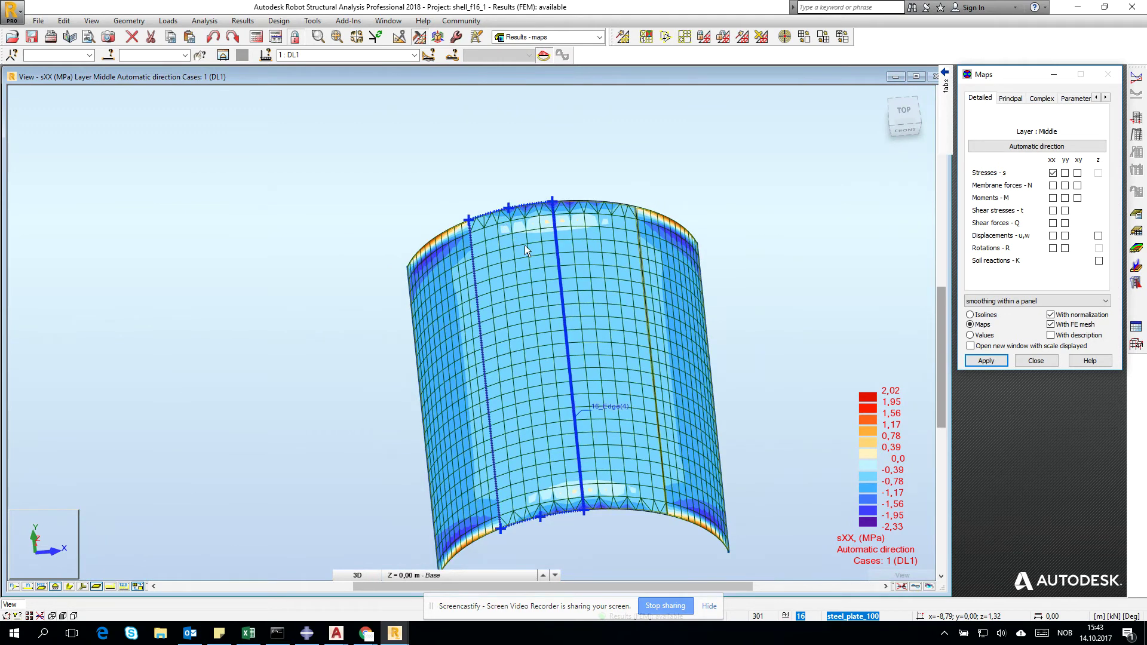
Delete the existing FE mesh, accepting that results become out of date.
{"action": "left_click", "coordinate": [764, 39]}
{"action": "left_click", "coordinate": [609, 345]}
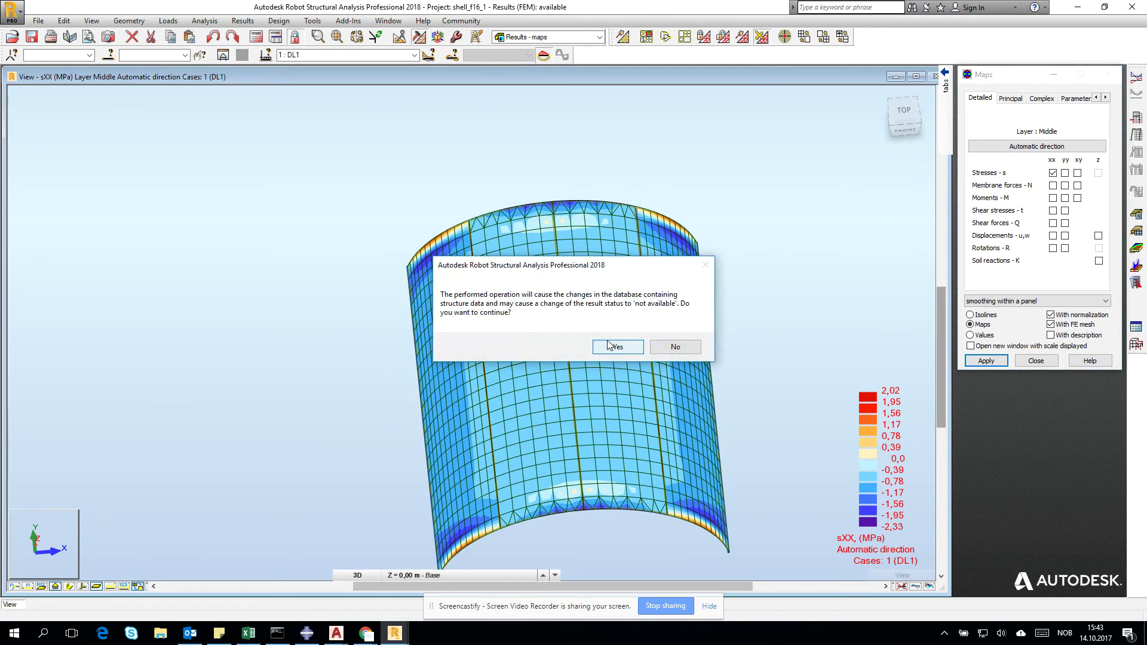
{"action": "left_click", "coordinate": [611, 344]}
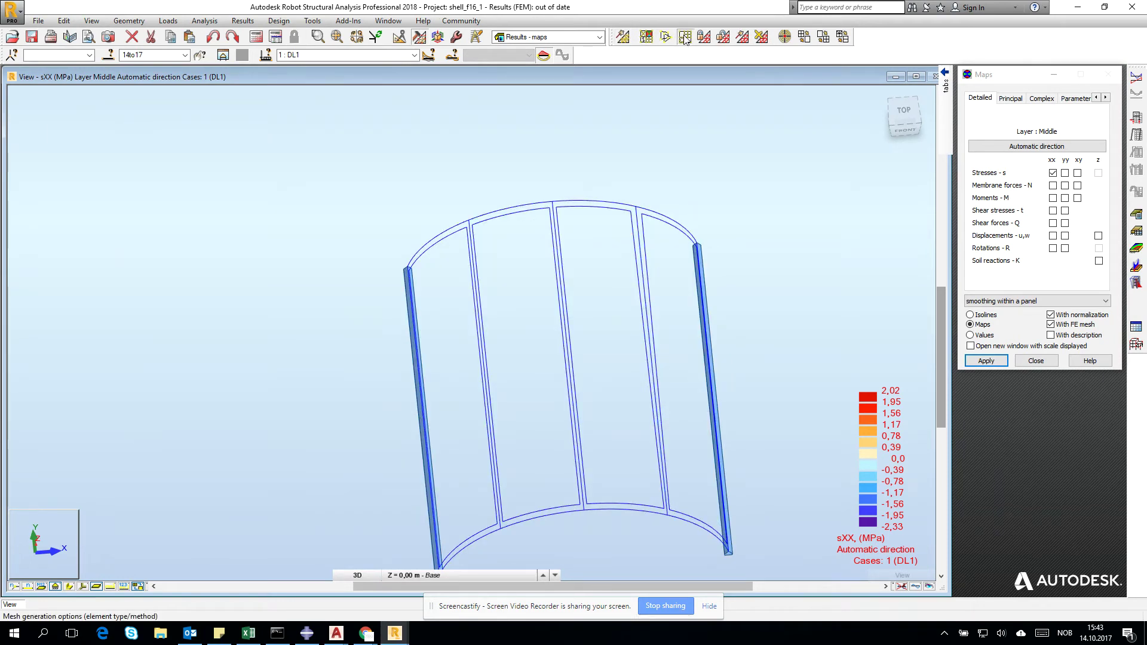
Set the meshing element size to 0,25 m and regenerate the mesh.
{"action": "left_click", "coordinate": [665, 37]}
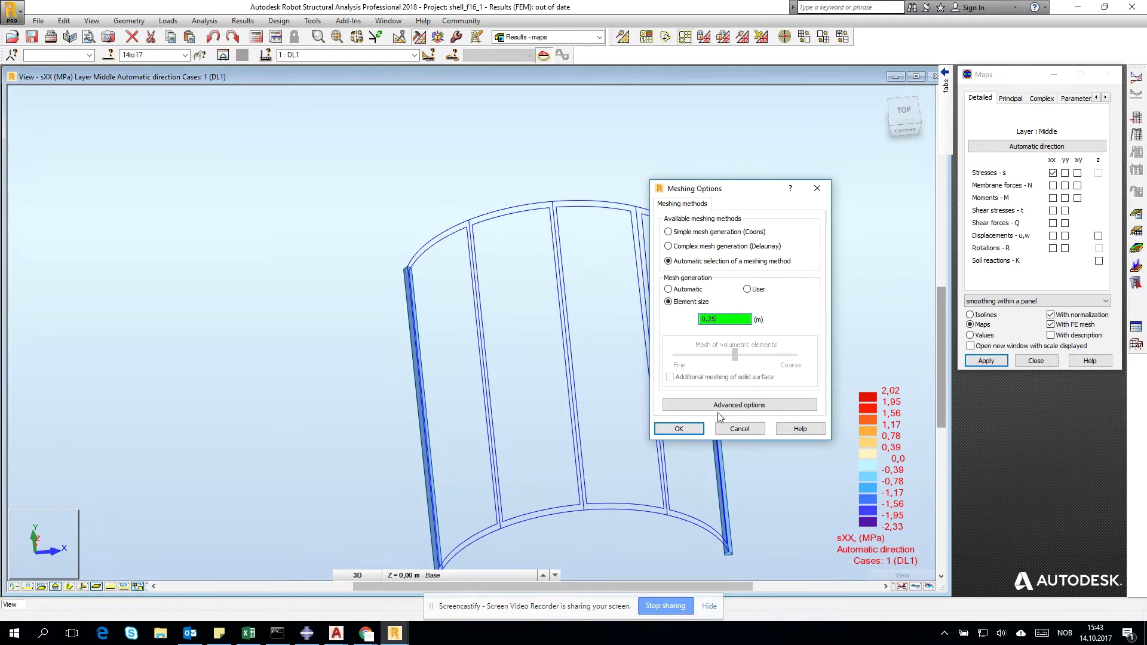
{"action": "left_click", "coordinate": [678, 429]}
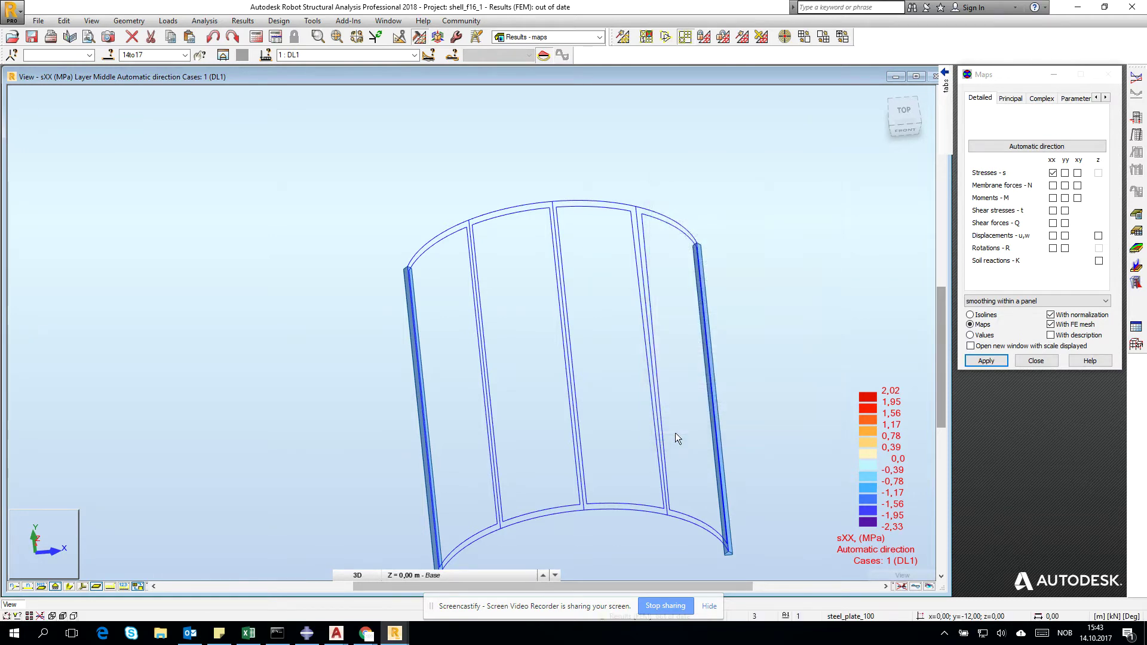
{"action": "left_click", "coordinate": [619, 41]}
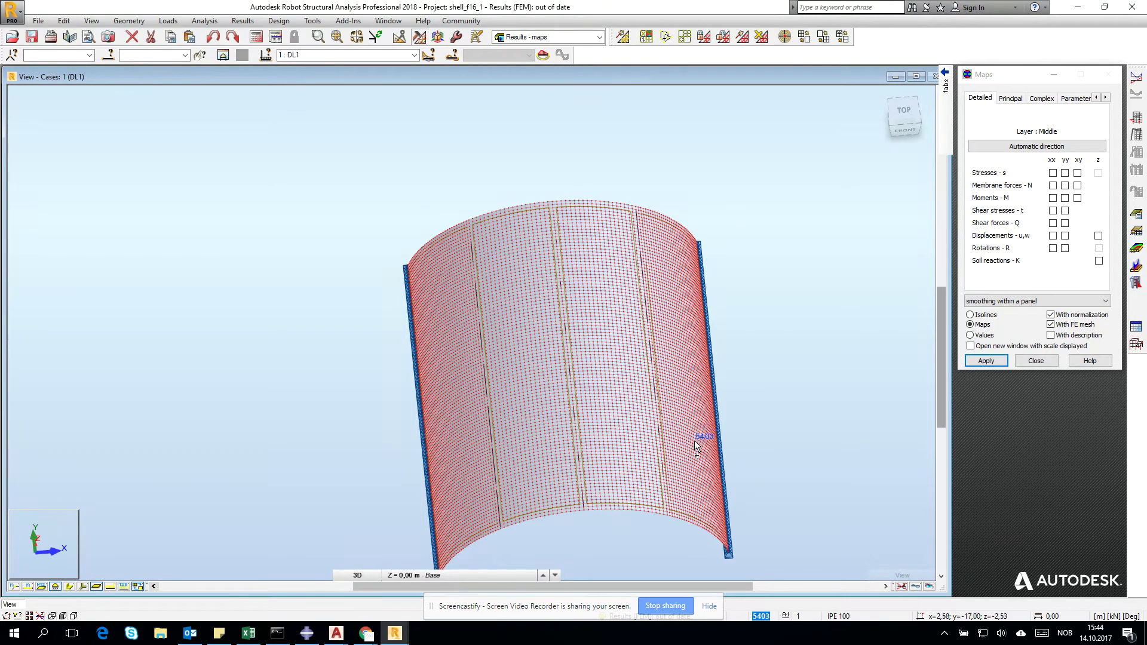
Inspect the refined shell mesh from above and start recalculating the model.
{"action": "middle_click_drag", "start_coordinate": [676, 448], "coordinate": [621, 456], "text": "shift"}
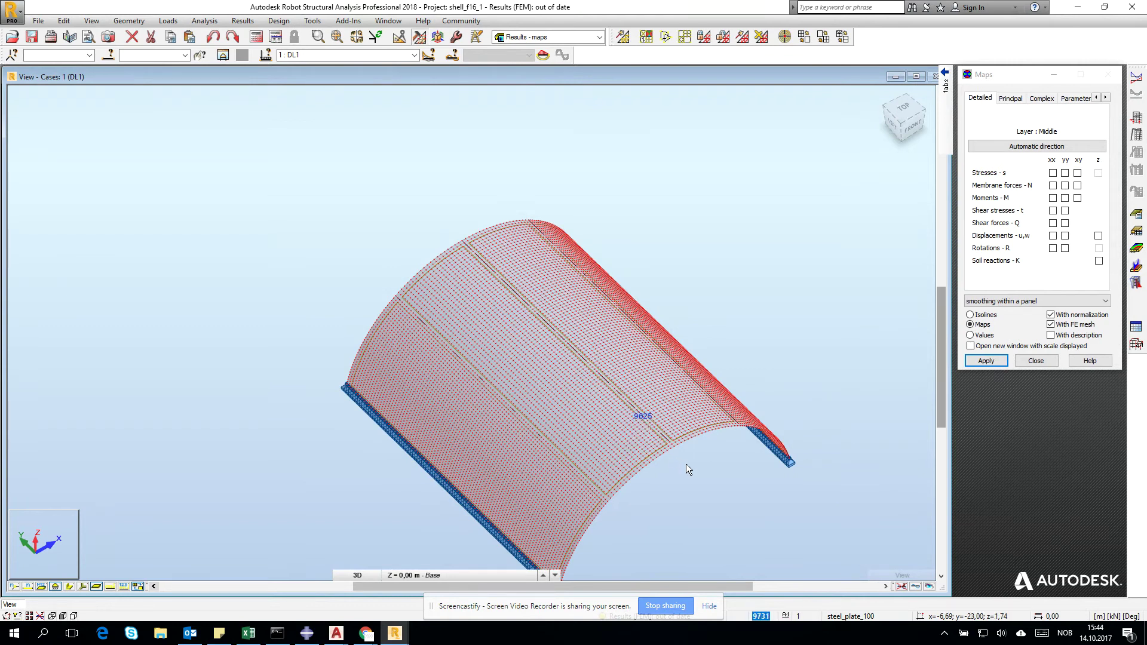
{"action": "scroll", "coordinate": [684, 450], "scroll_direction": "down", "scroll_amount": 2}
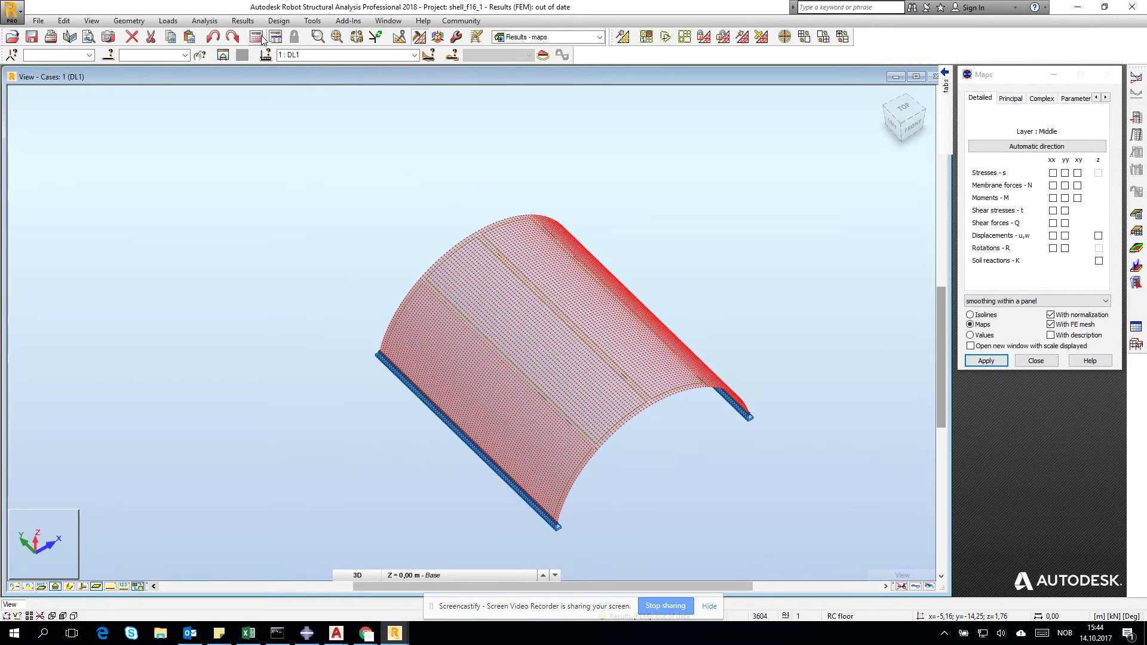
{"action": "left_click", "coordinate": [257, 37]}
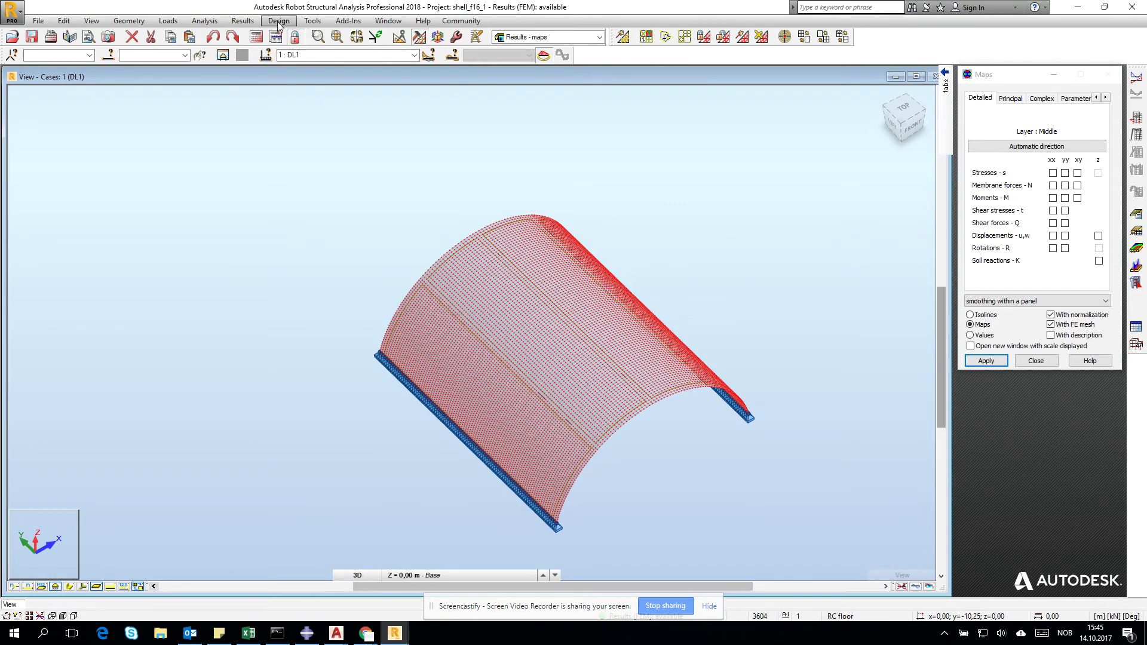
Let the refined-mesh calculation finish, then open the Results menu.
{"action": "left_click", "coordinate": [242, 20]}
Map sXX stress on the refined shell for case 1, from -3,60 to 2,95 MPa.
{"action": "left_click", "coordinate": [277, 89]}
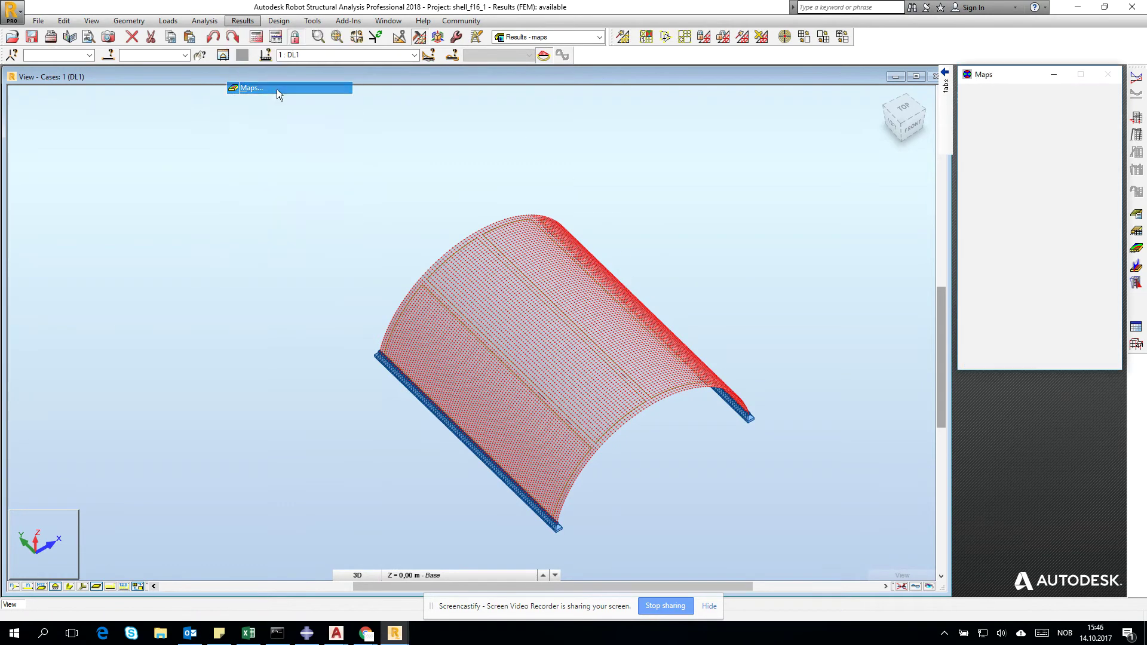
{"action": "left_click", "coordinate": [1053, 174]}
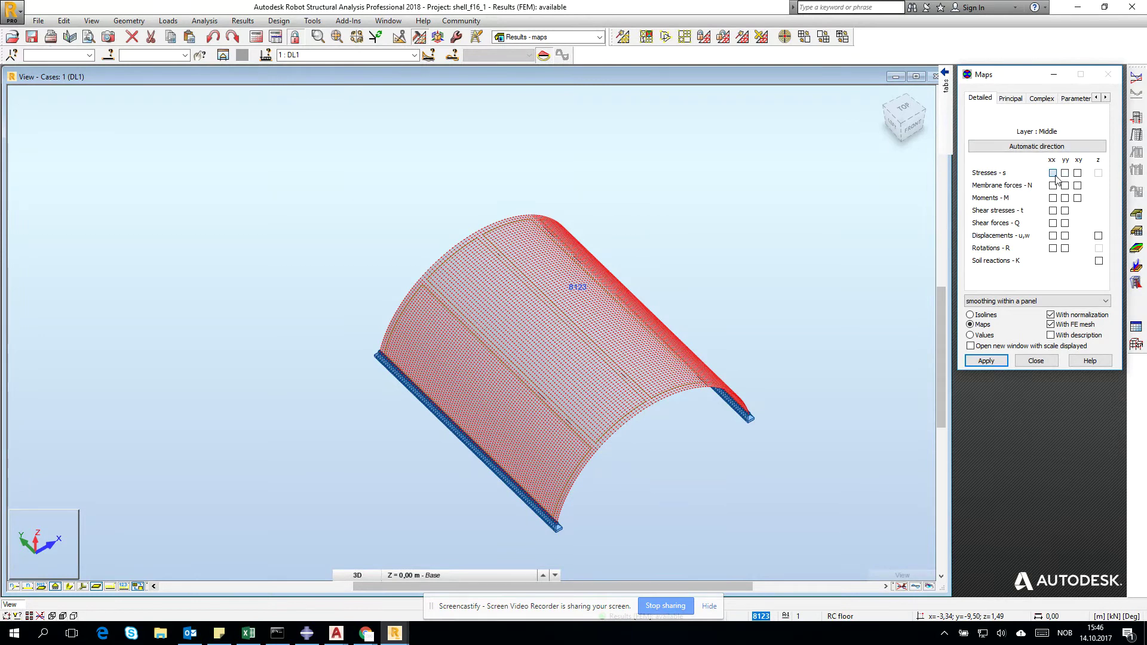
{"action": "left_click", "coordinate": [989, 363]}
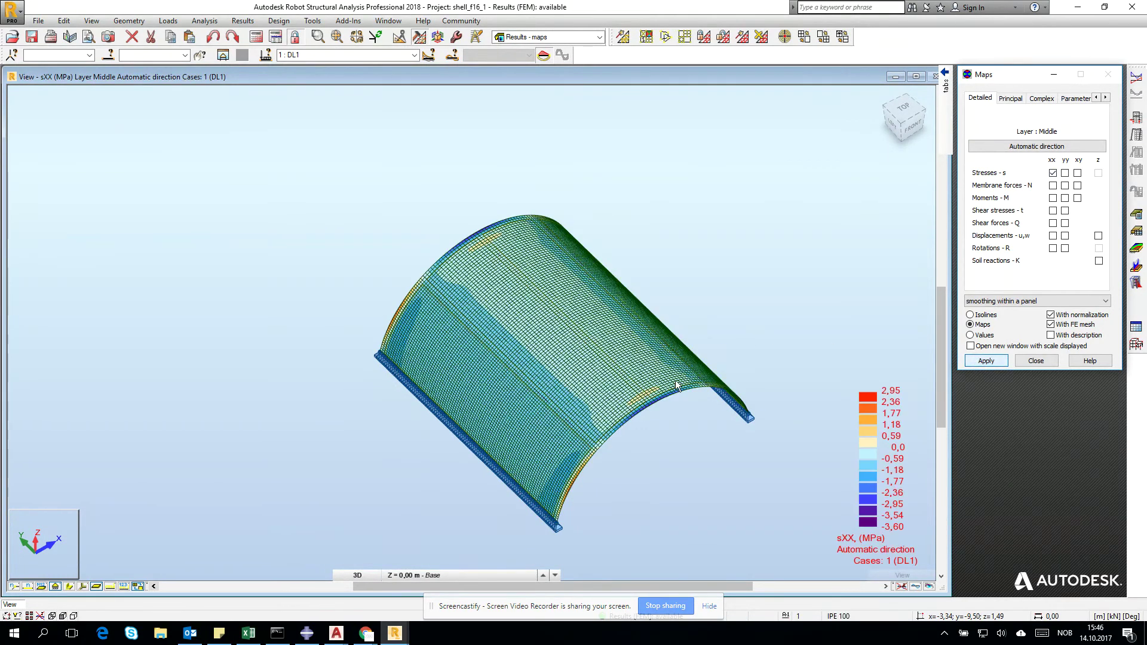
Zoom around the stress map and fit the shell in an isometric view.
{"action": "scroll", "coordinate": [430, 323], "scroll_direction": "up", "scroll_amount": 5}
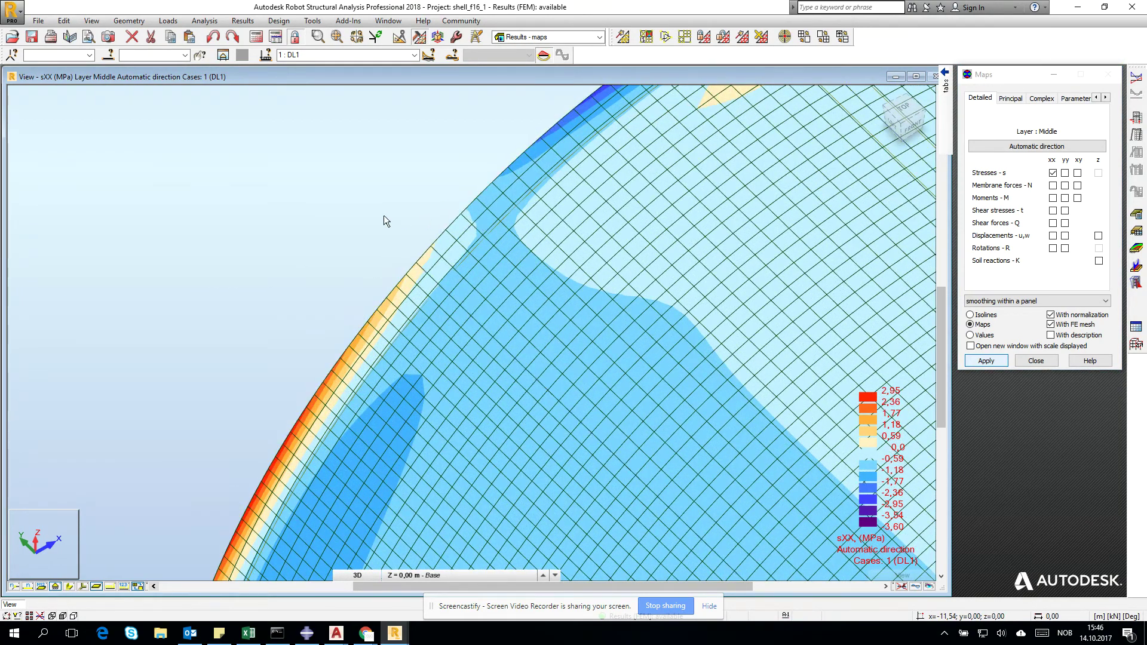
{"action": "scroll", "coordinate": [349, 178], "scroll_direction": "down", "scroll_amount": 5}
{"action": "scroll", "coordinate": [349, 178], "scroll_direction": "down", "scroll_amount": 2}
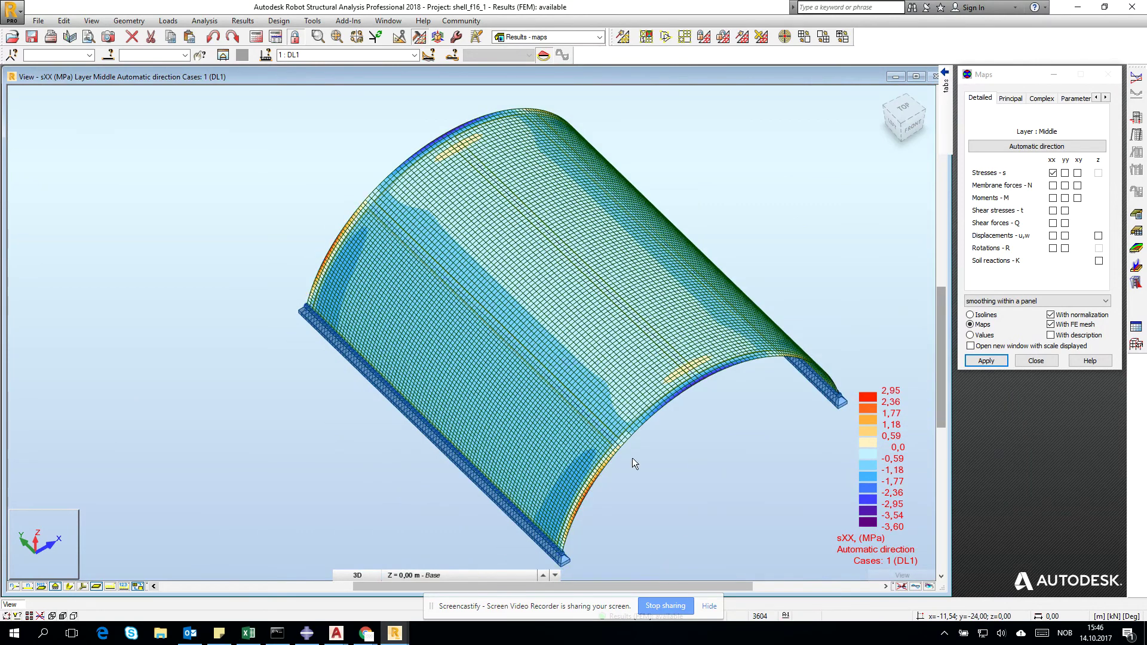
{"action": "scroll", "coordinate": [632, 458], "scroll_direction": "up", "scroll_amount": 6}
{"action": "scroll", "coordinate": [611, 463], "scroll_direction": "up", "scroll_amount": 1}
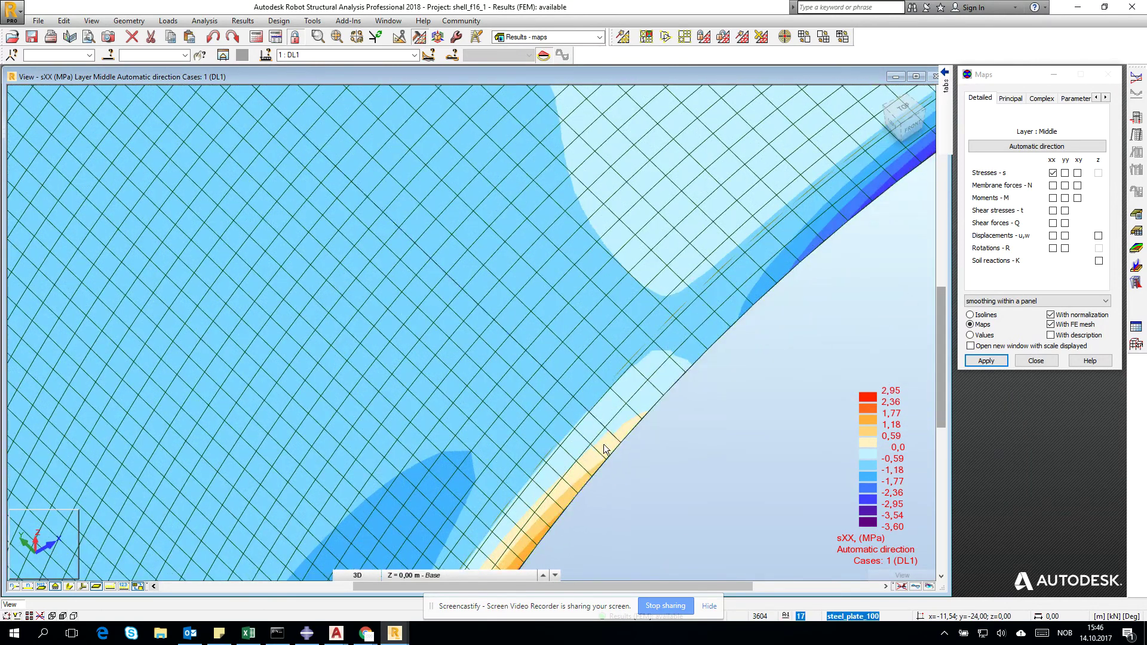
{"action": "scroll", "coordinate": [607, 440], "scroll_direction": "up", "scroll_amount": 1}
{"action": "scroll", "coordinate": [607, 440], "scroll_direction": "up", "scroll_amount": 3}
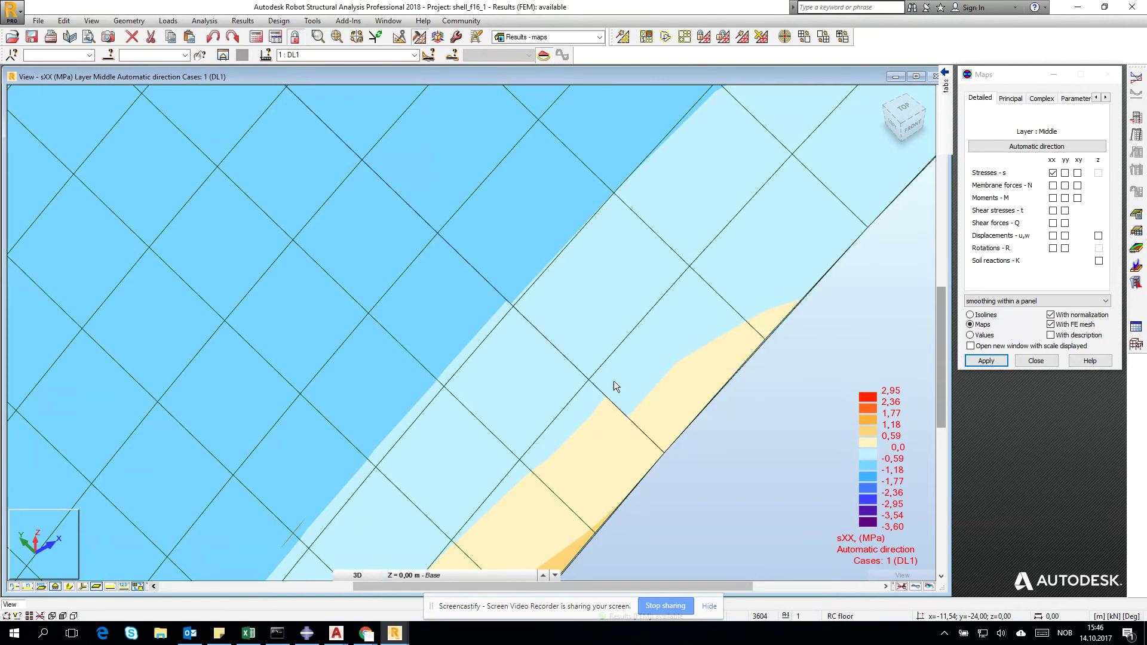
{"action": "scroll", "coordinate": [622, 412], "scroll_direction": "up", "scroll_amount": 1}
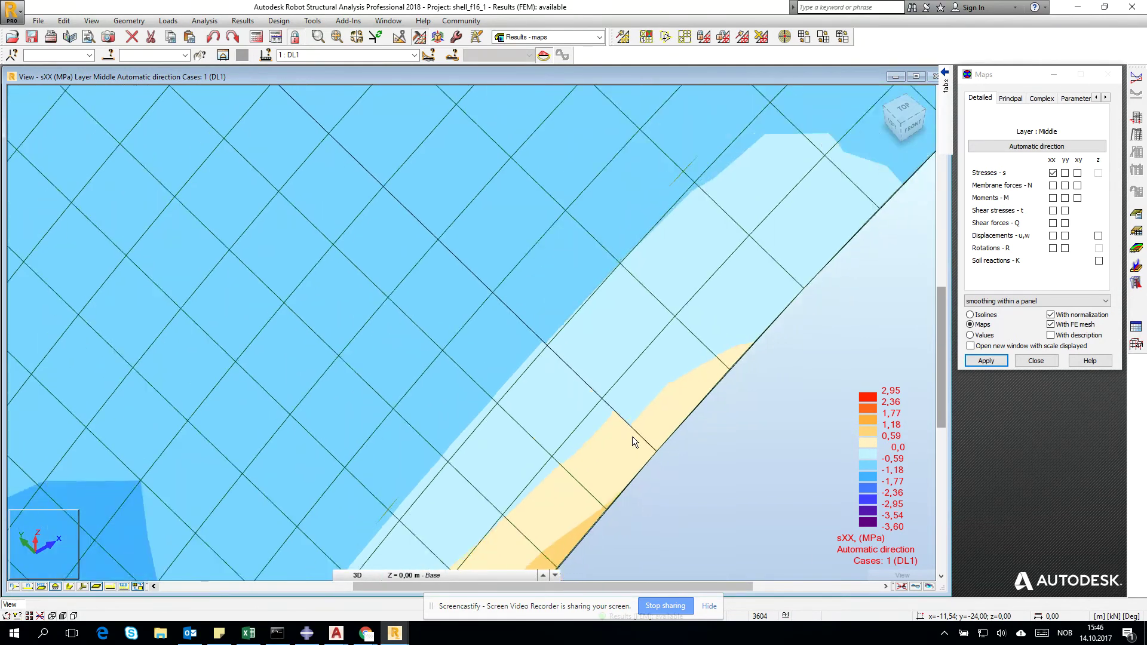
{"action": "scroll", "coordinate": [632, 436], "scroll_direction": "down", "scroll_amount": 3}
{"action": "scroll", "coordinate": [609, 326], "scroll_direction": "down", "scroll_amount": 5}
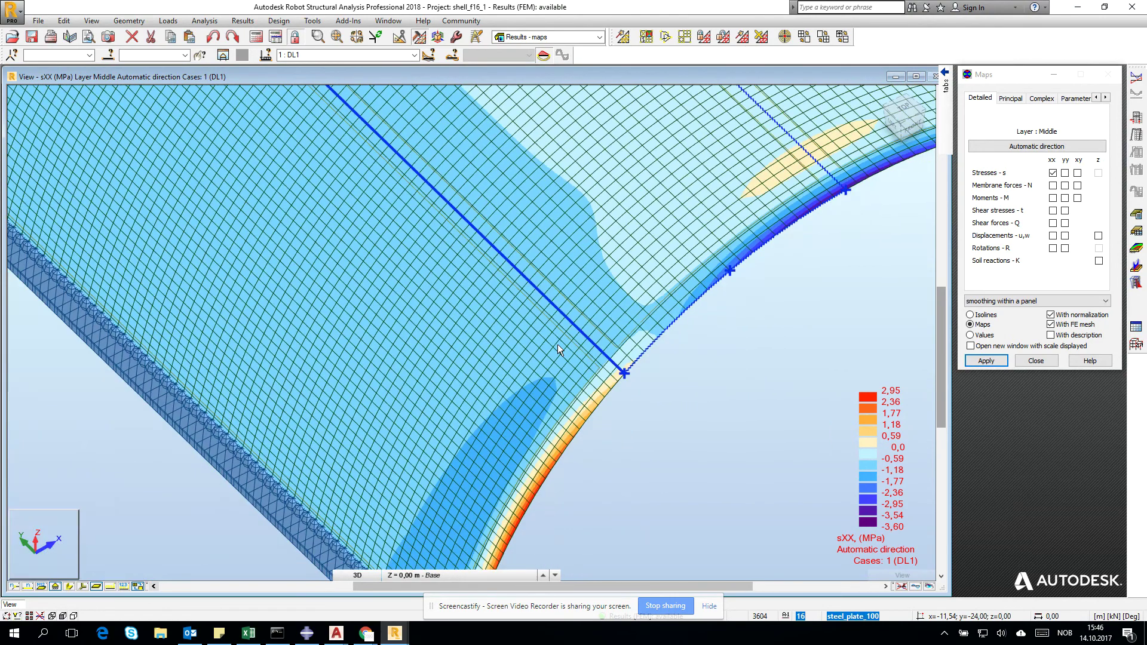
{"action": "left_click", "coordinate": [926, 114]}
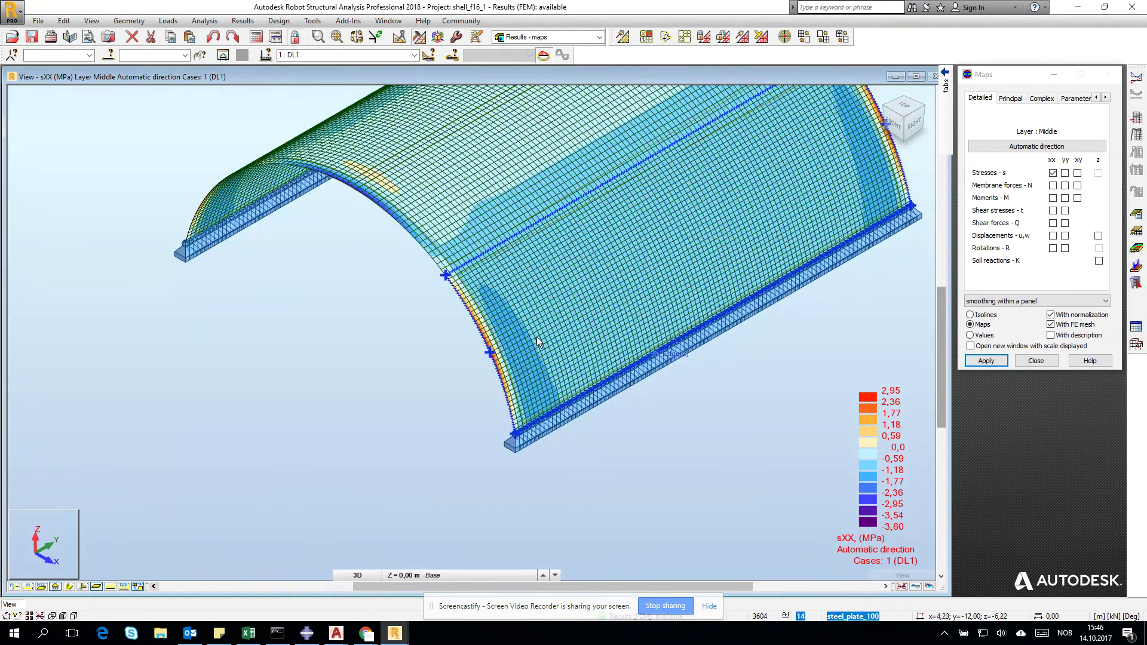
{"action": "scroll", "coordinate": [507, 282], "scroll_direction": "up", "scroll_amount": 3}
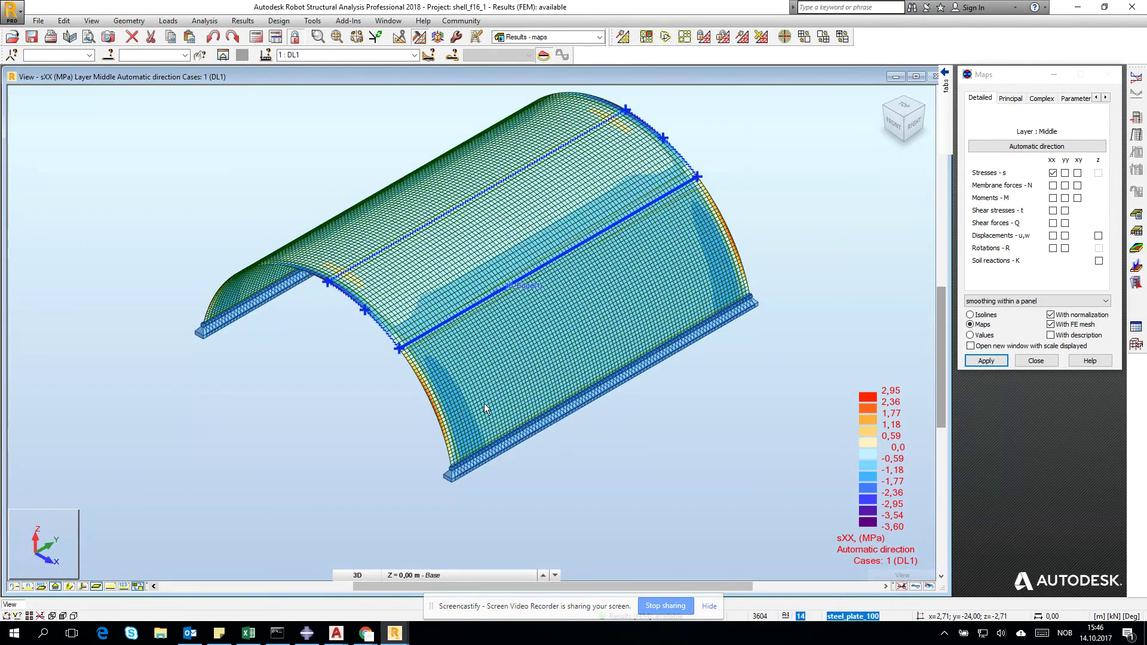
{"action": "scroll", "coordinate": [445, 412], "scroll_direction": "up", "scroll_amount": 2}
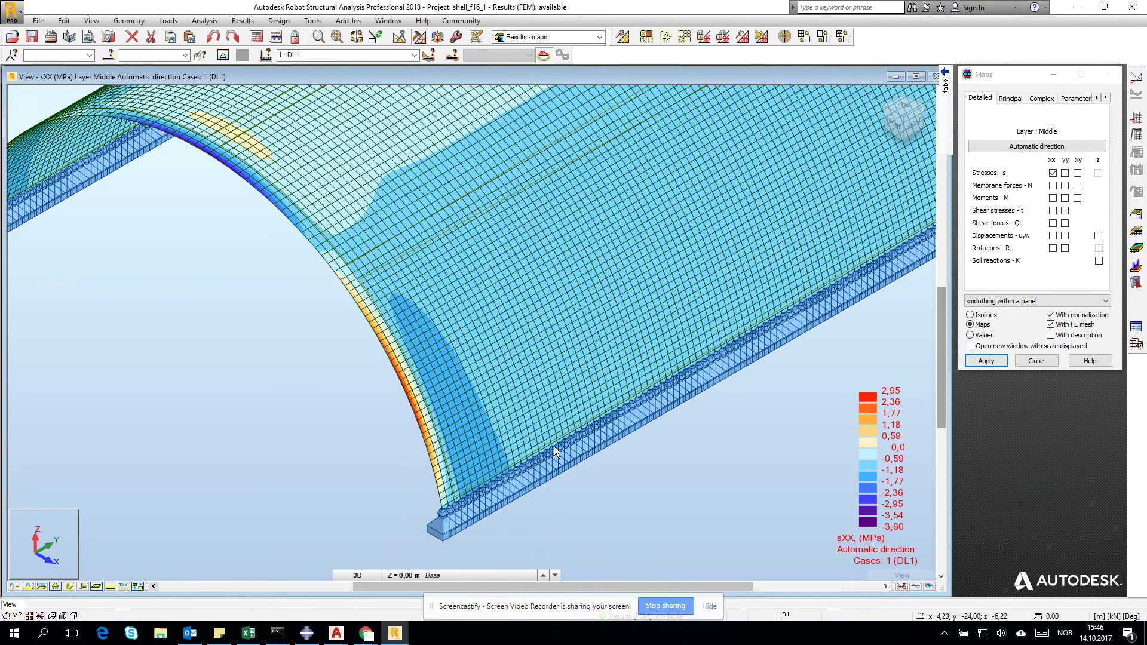
{"action": "scroll", "coordinate": [425, 509], "scroll_direction": "down", "scroll_amount": 4}
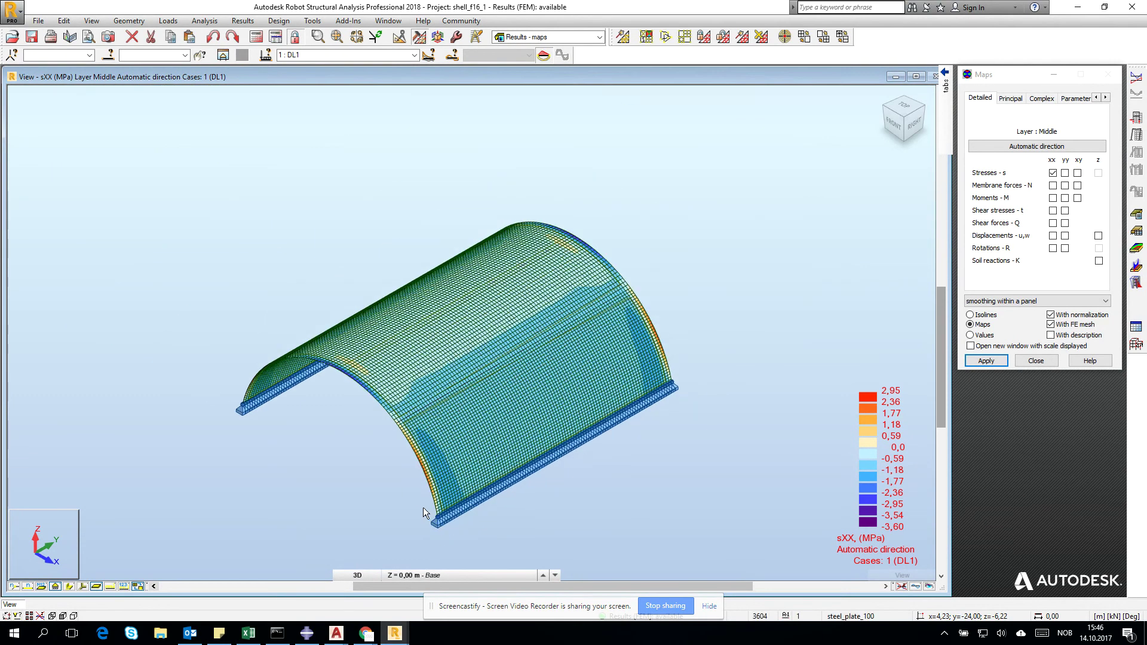
{"action": "left_click", "coordinate": [414, 56]}
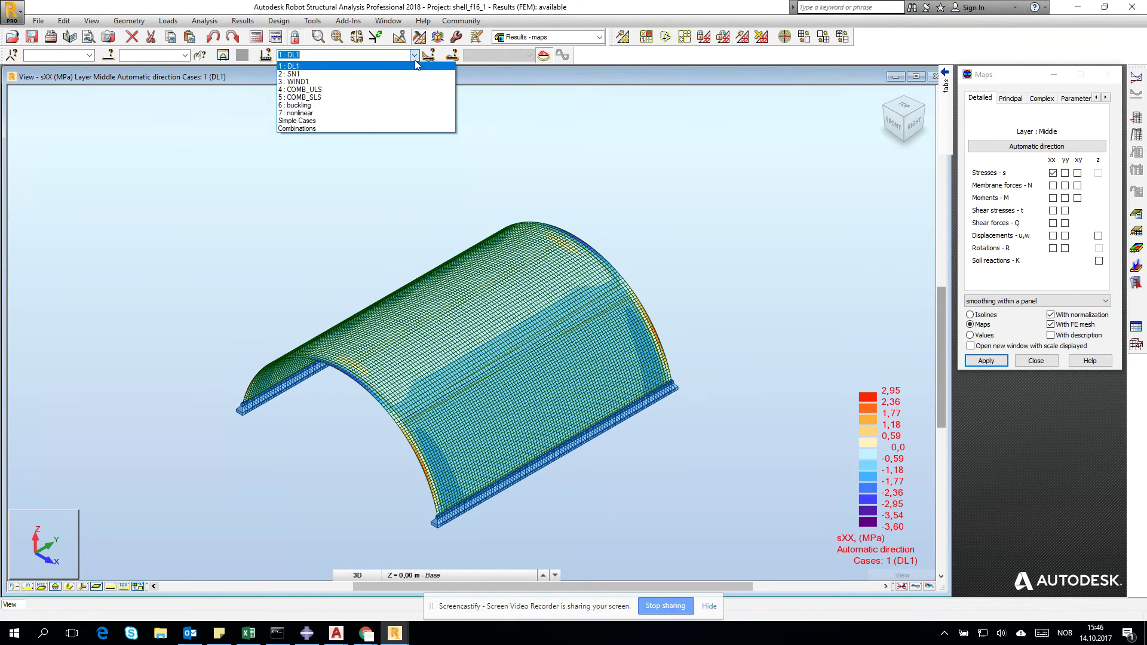
{"action": "left_click", "coordinate": [389, 89]}
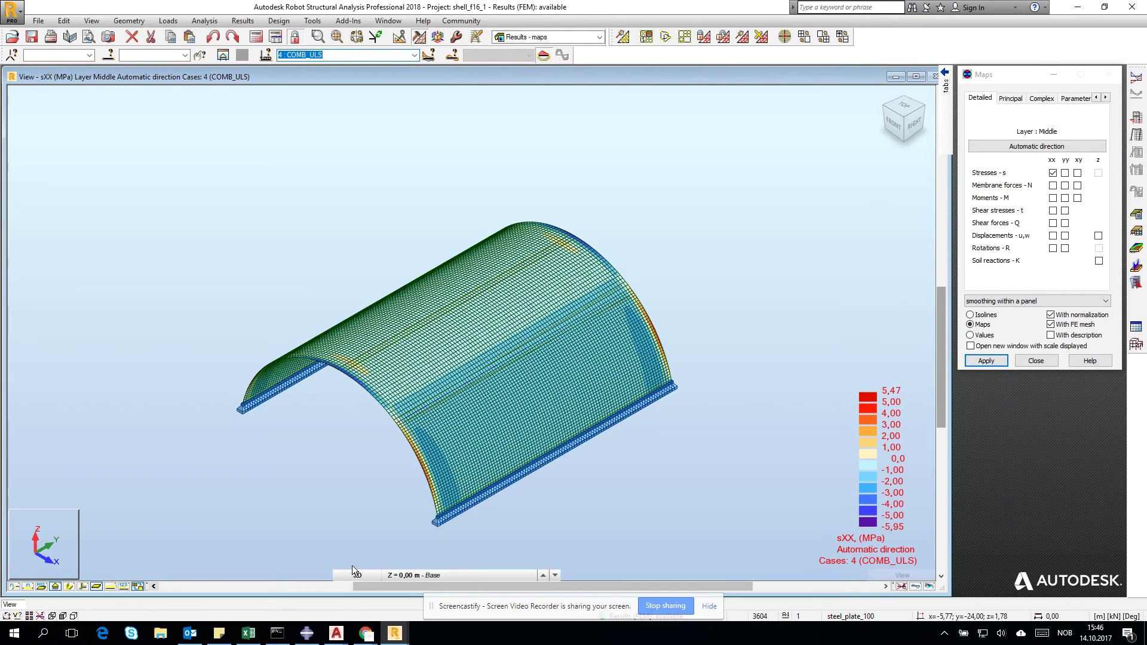
{"action": "left_click", "coordinate": [414, 55]}
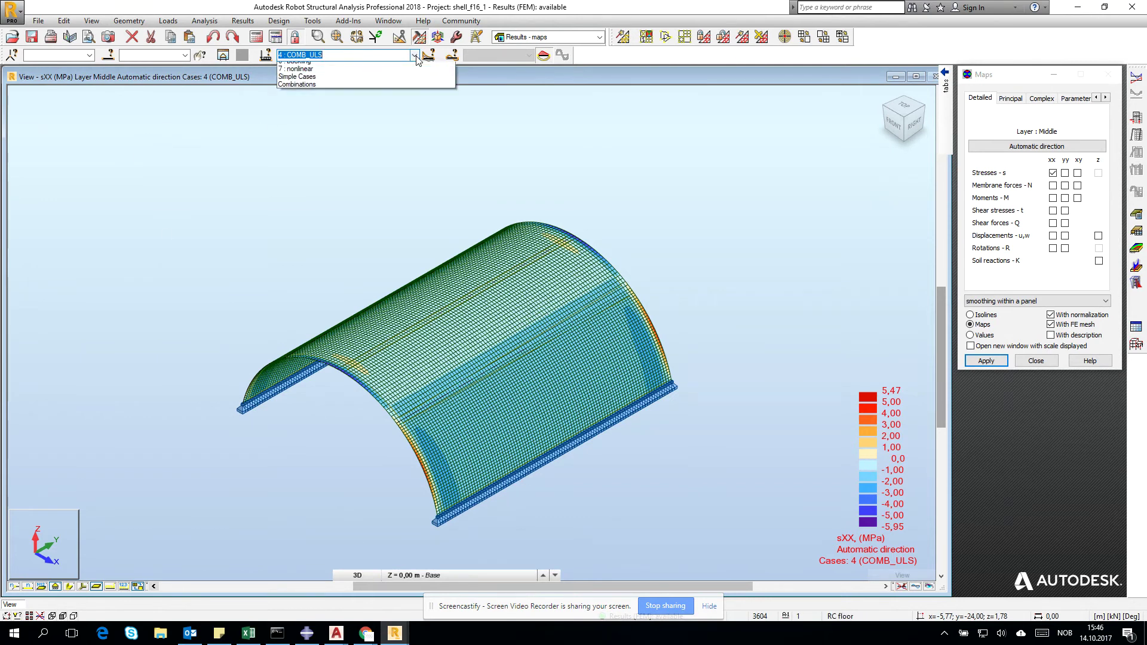
{"action": "left_click", "coordinate": [403, 67]}
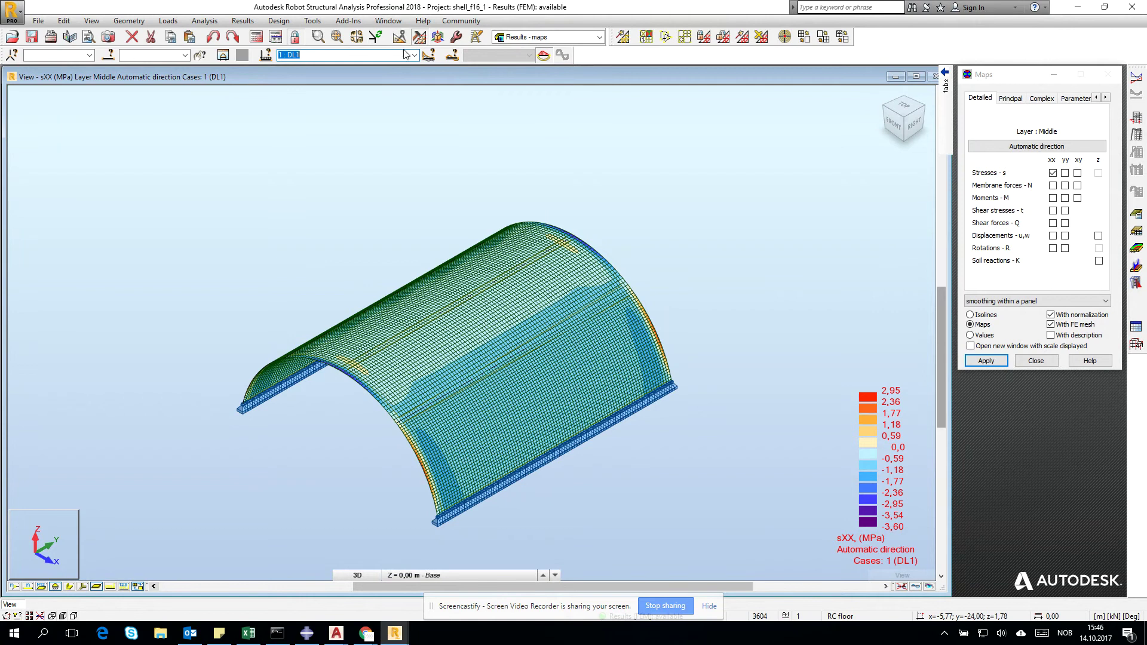
Display the von Mises stress map for case 1, from 0,07 to 3,44 MPa.
{"action": "left_click", "coordinate": [1001, 100]}
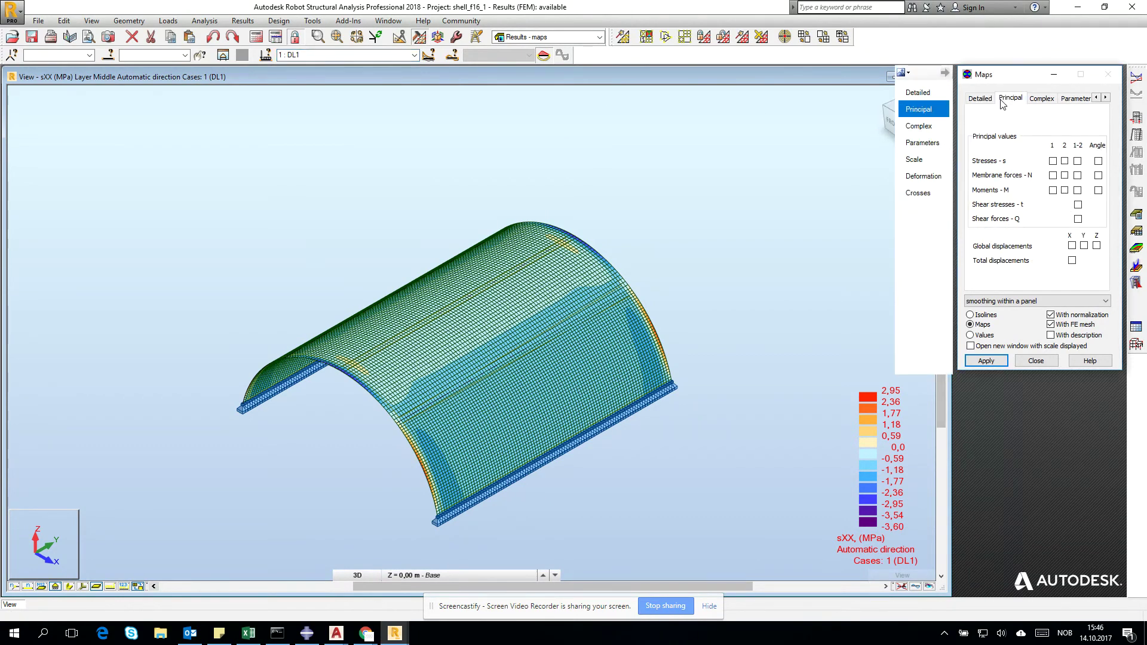
{"action": "left_click", "coordinate": [1037, 100]}
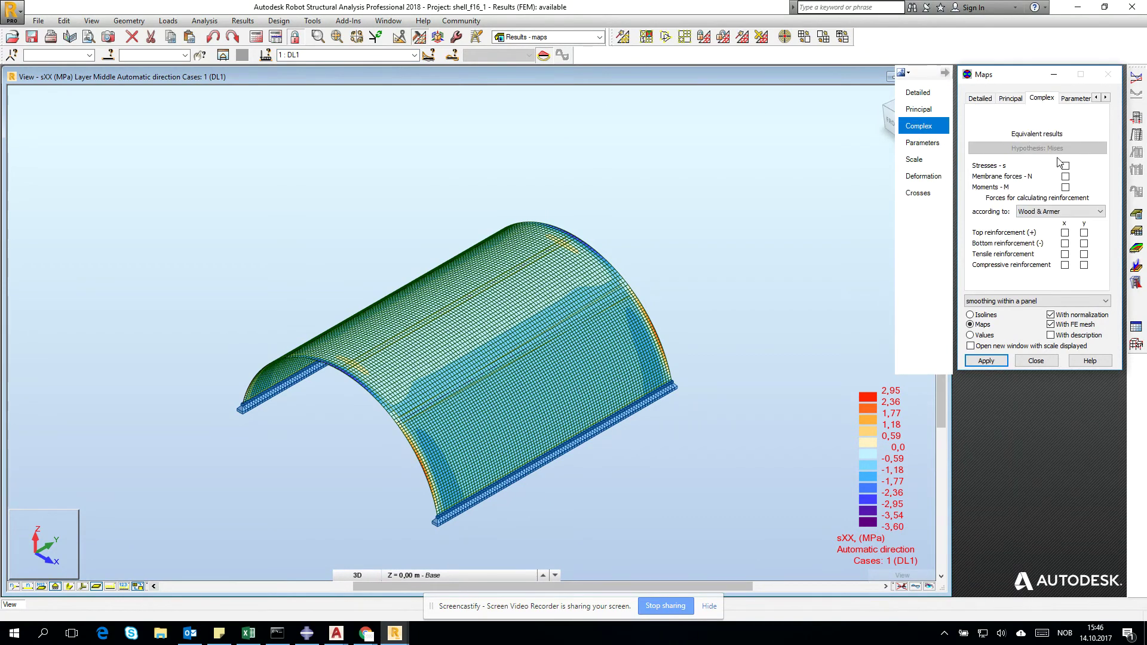
{"action": "left_click", "coordinate": [982, 361]}
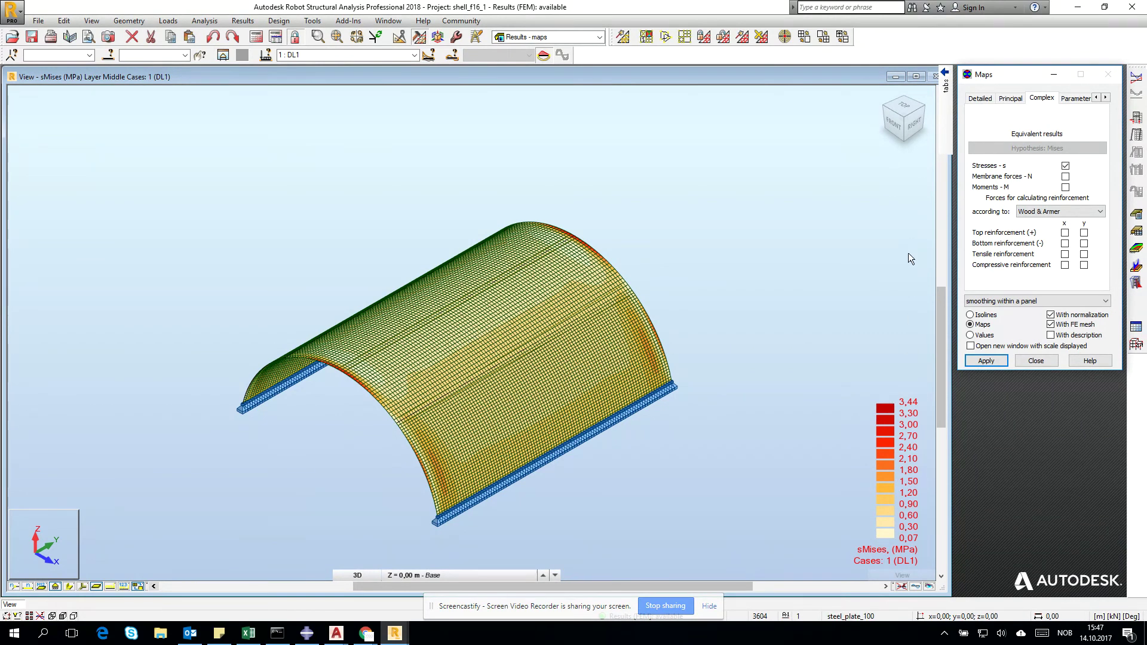
{"action": "scroll", "coordinate": [443, 382], "scroll_direction": "up", "scroll_amount": 6}
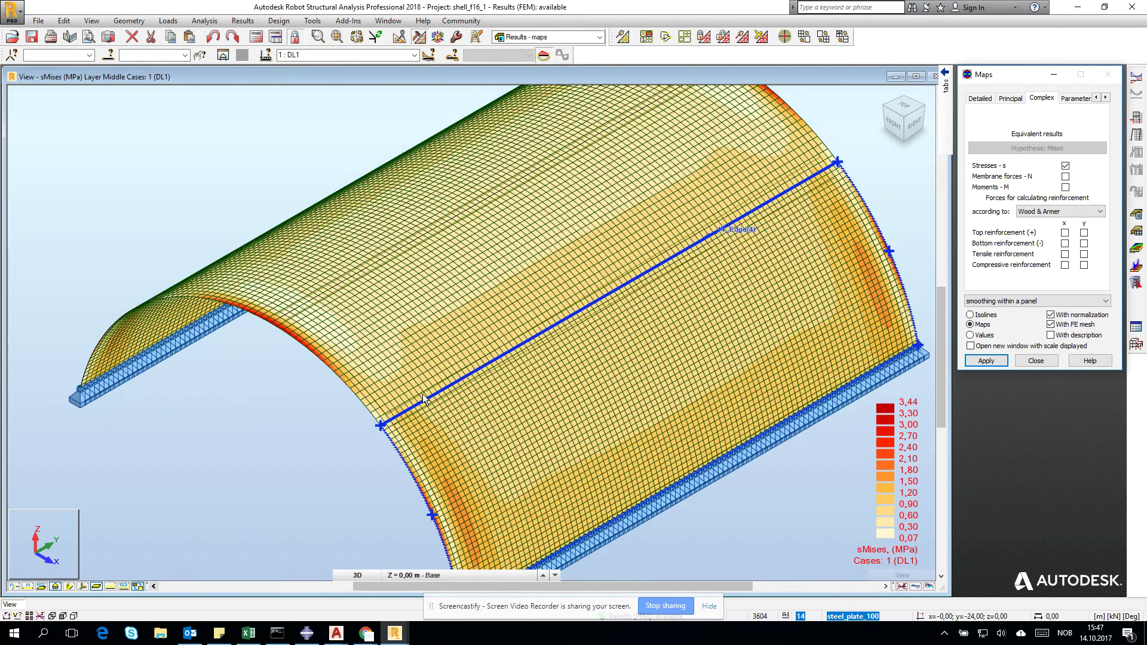
{"action": "scroll", "coordinate": [371, 323], "scroll_direction": "down", "scroll_amount": 8}
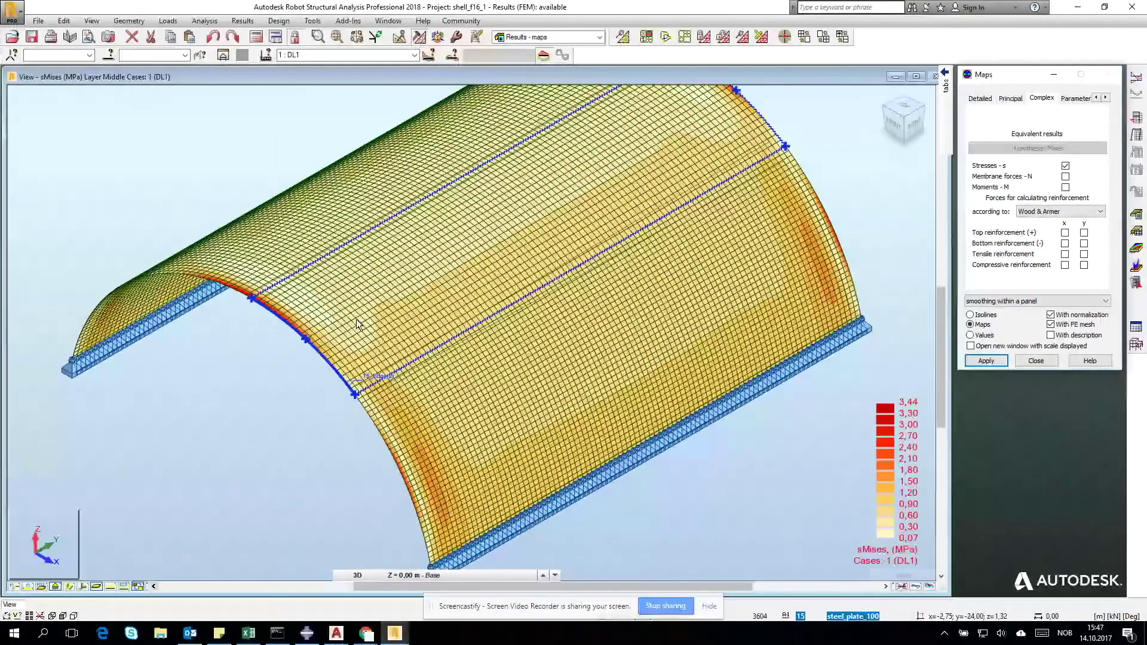
Replace the equivalent stress choice with total displacements on the Principal tab.
{"action": "left_click", "coordinate": [1066, 166]}
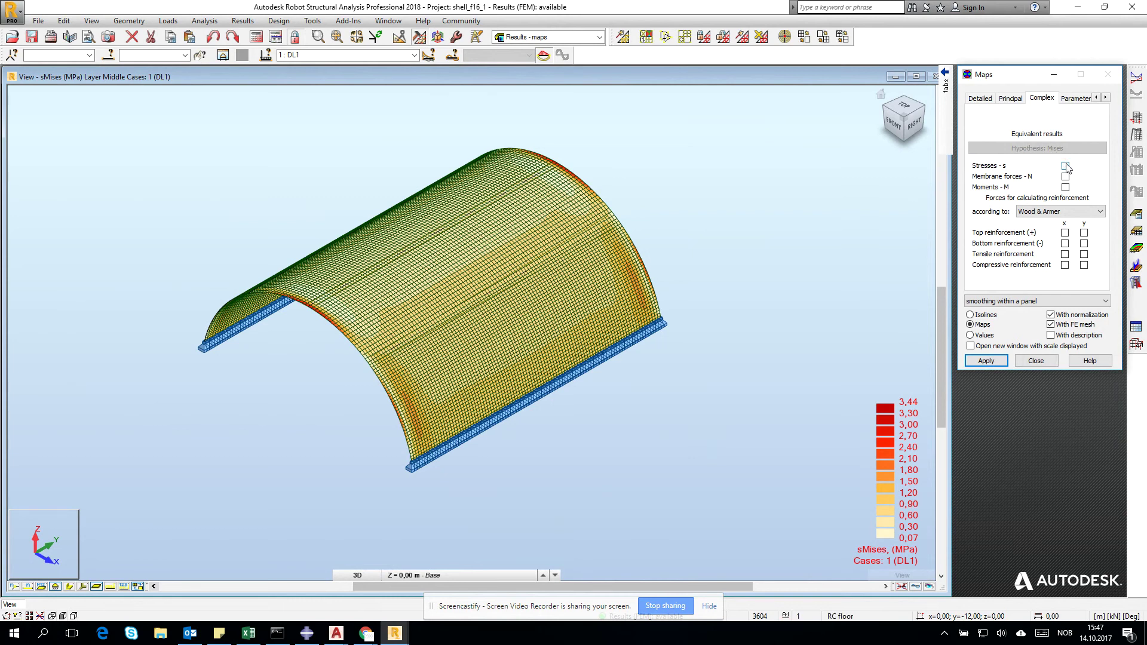
{"action": "left_click", "coordinate": [1012, 98]}
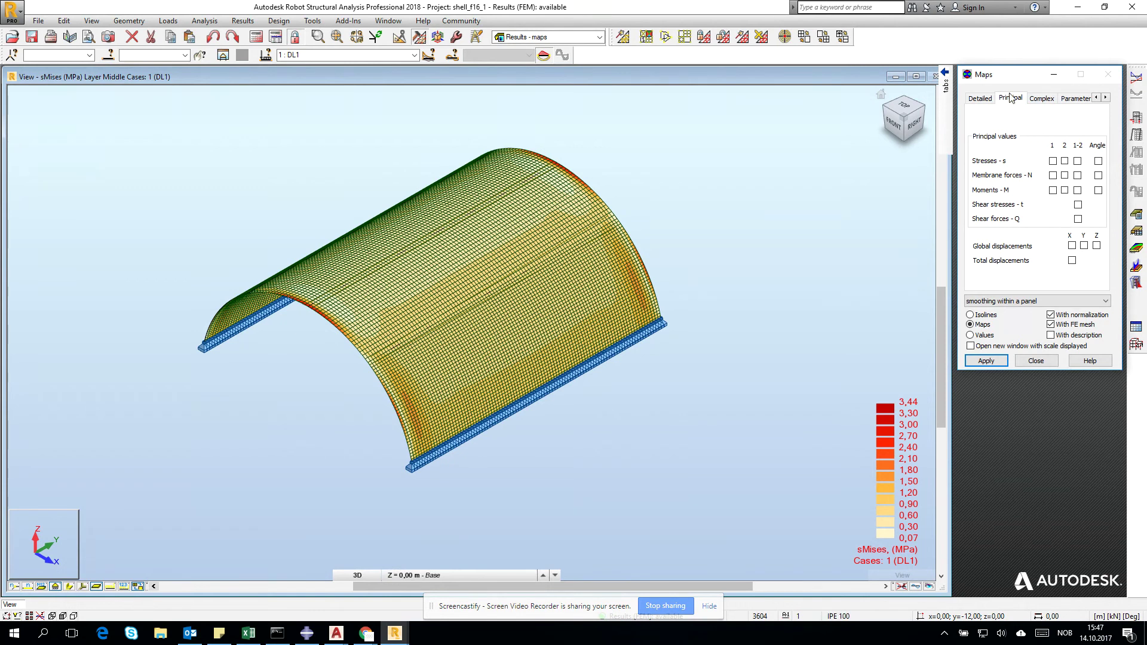
{"action": "left_click", "coordinate": [1071, 261]}
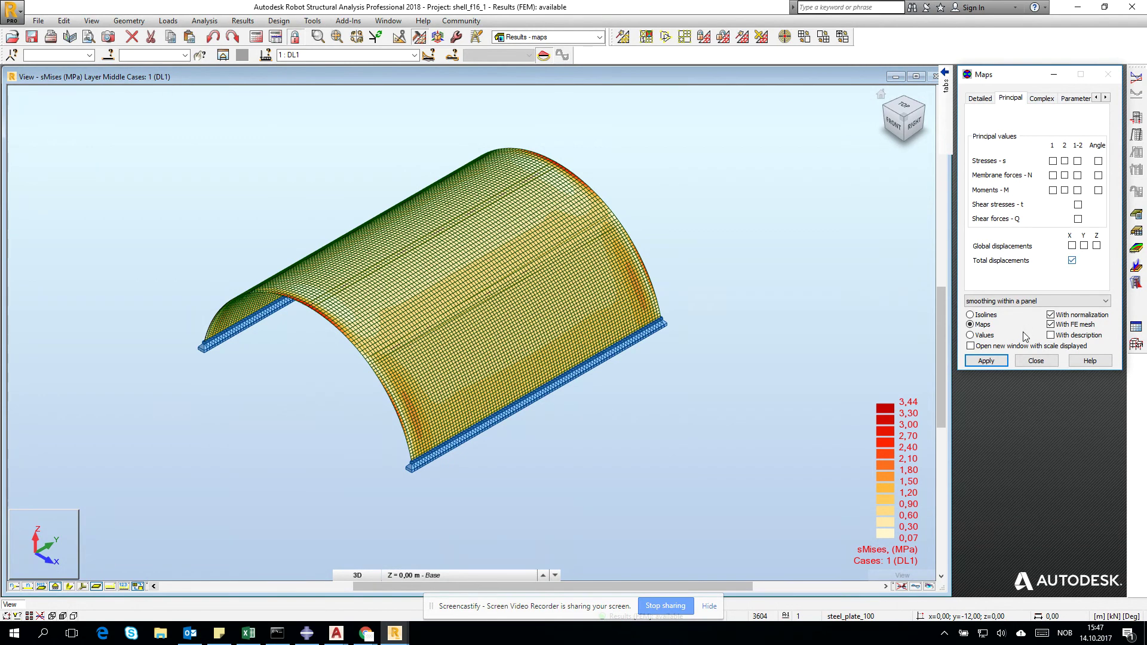
Map total displacements and switch to load case 5 COMB_SLS, peaking at 29 mm.
{"action": "left_click", "coordinate": [986, 364]}
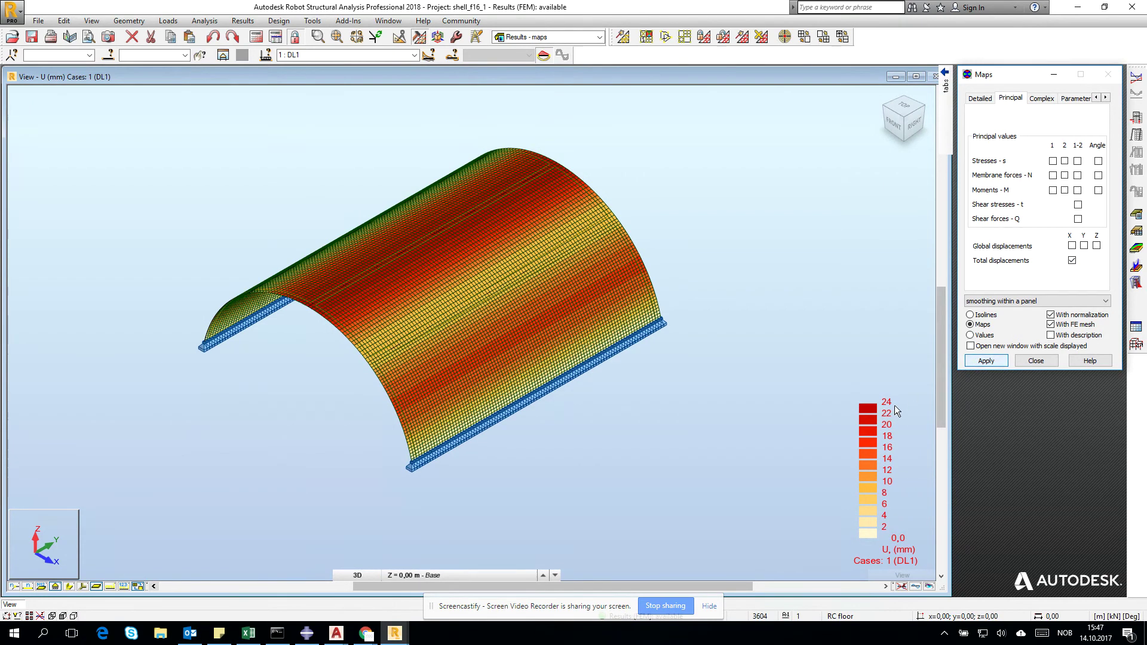
{"action": "left_click", "coordinate": [412, 55]}
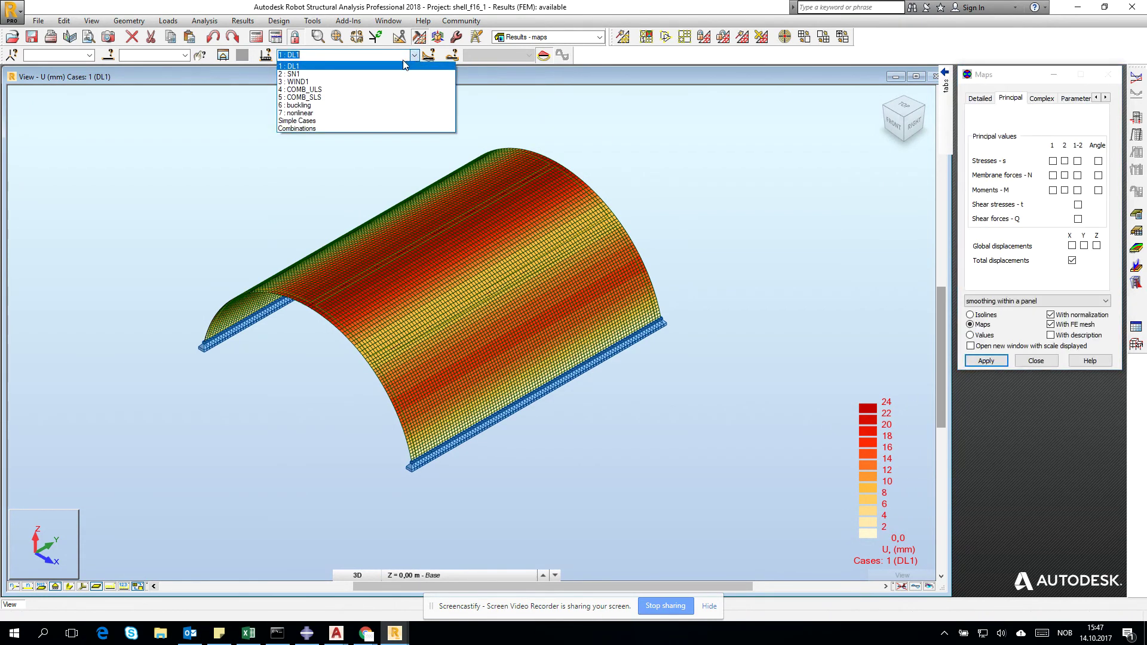
{"action": "left_click", "coordinate": [385, 98]}
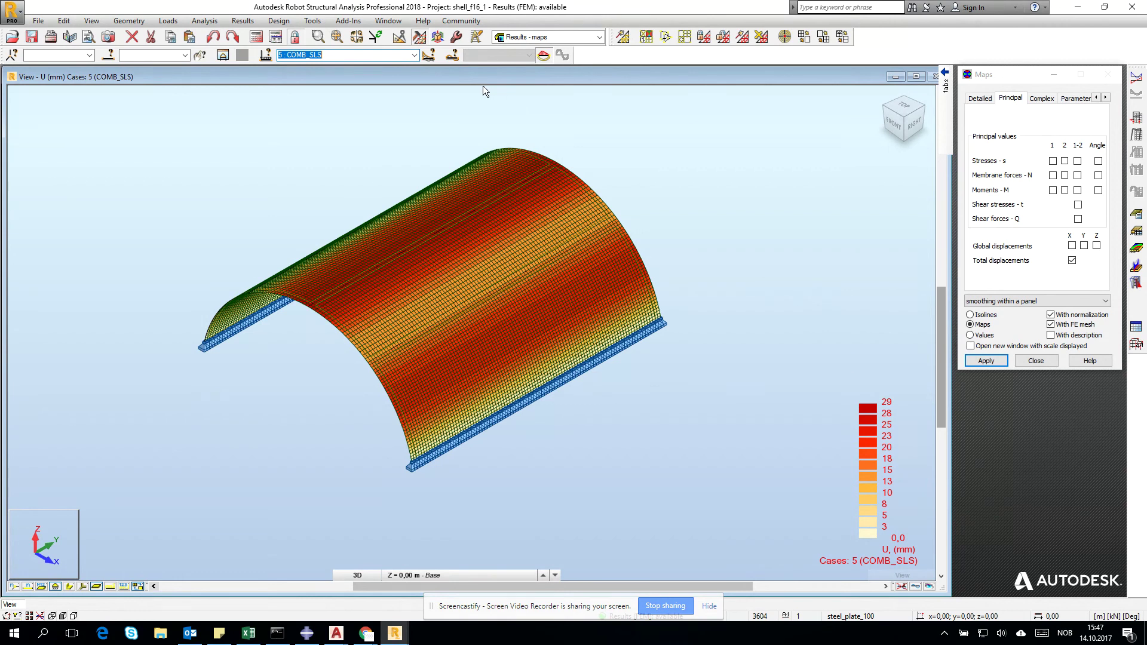
Show total displacements for load case 7 (nonlinear), reaching 43 mm.
{"action": "left_click", "coordinate": [409, 55]}
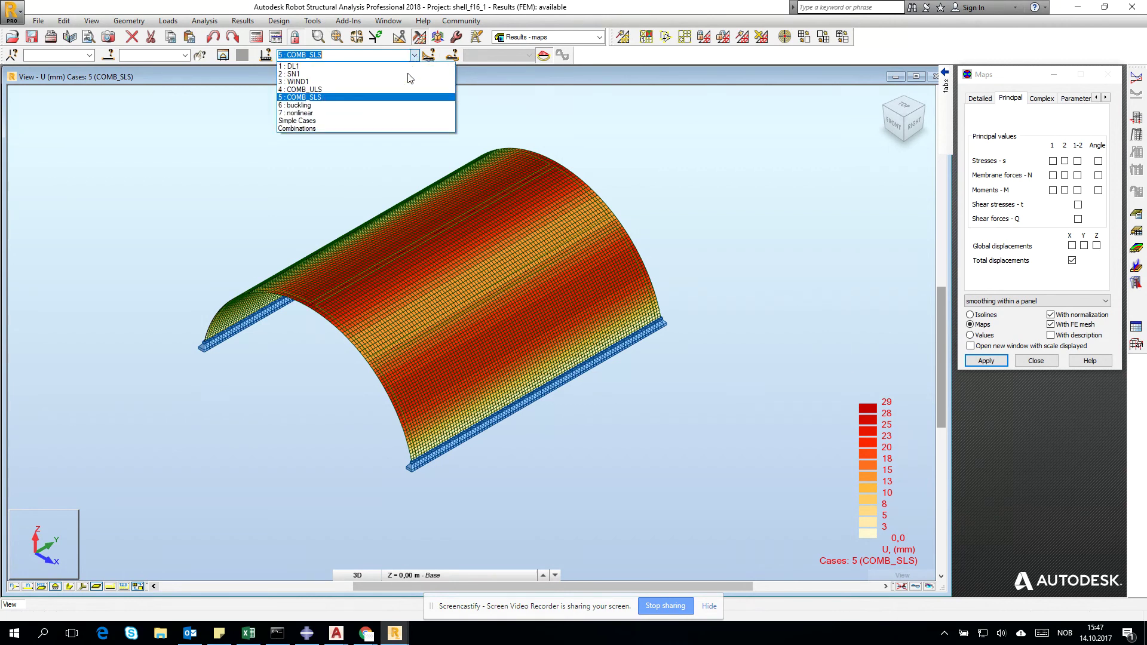
{"action": "left_click", "coordinate": [393, 115]}
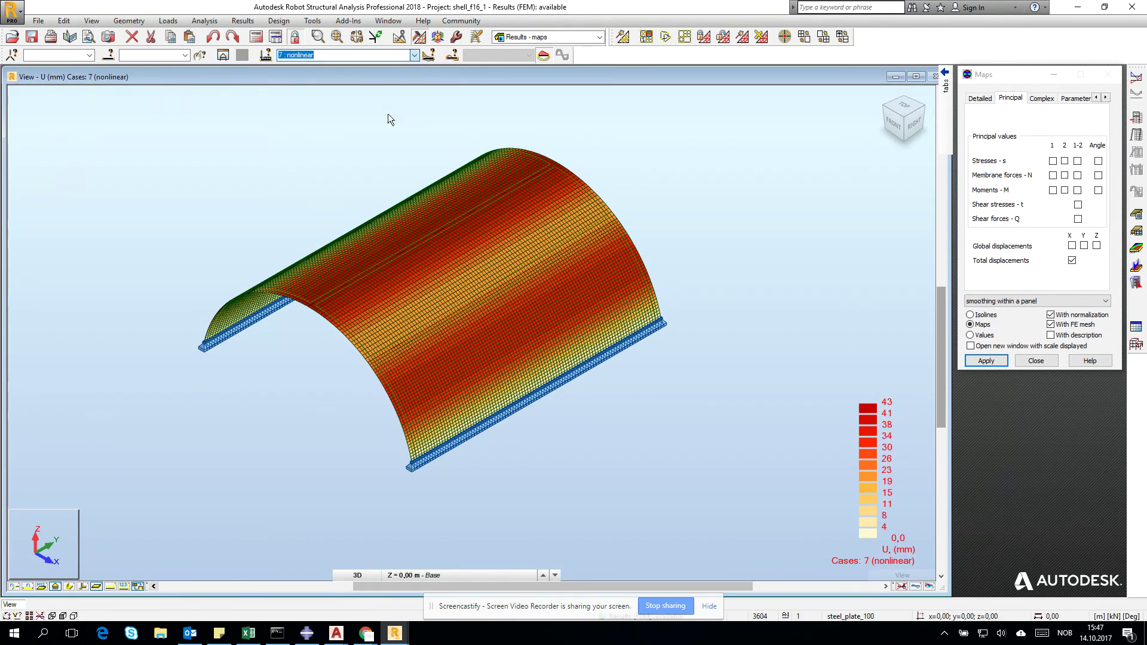